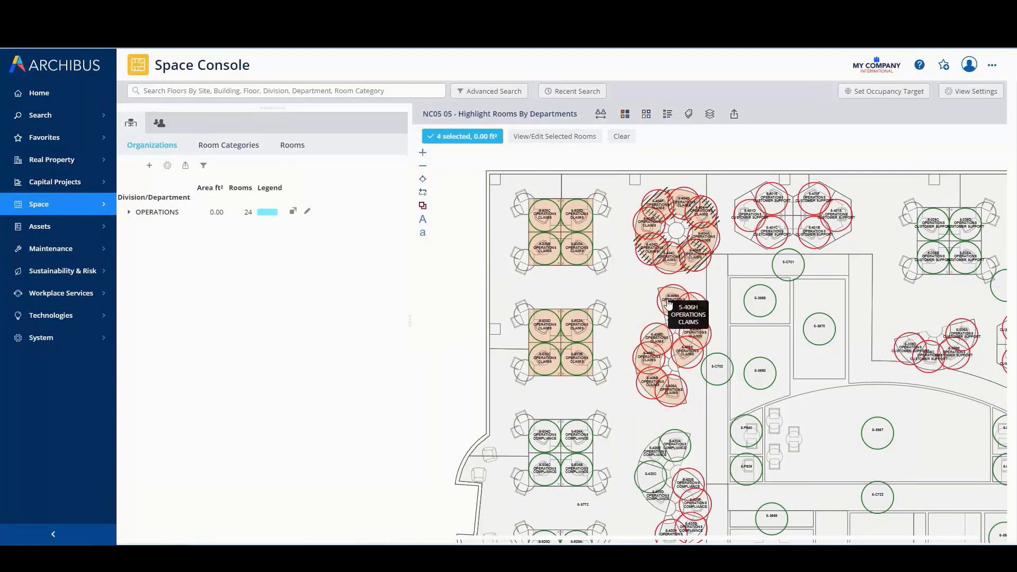
Add workstations 5-406B, 5-406D, 5-406F and 5-406H to the selection, set all selected Claims desks' room status to Do not use, and save
left_click(671, 301)
left_click(697, 335)
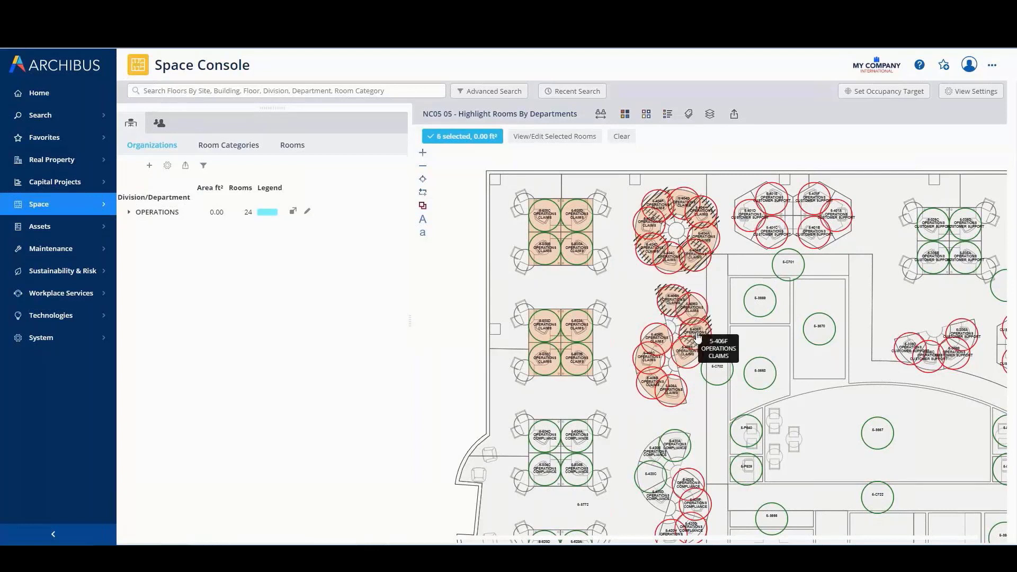
left_click(659, 342)
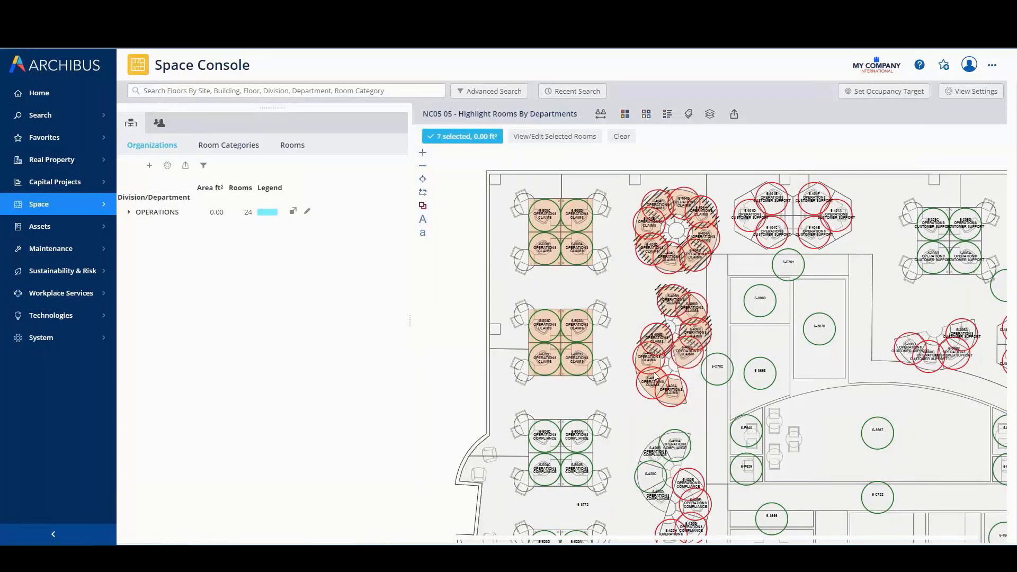
left_click(651, 379)
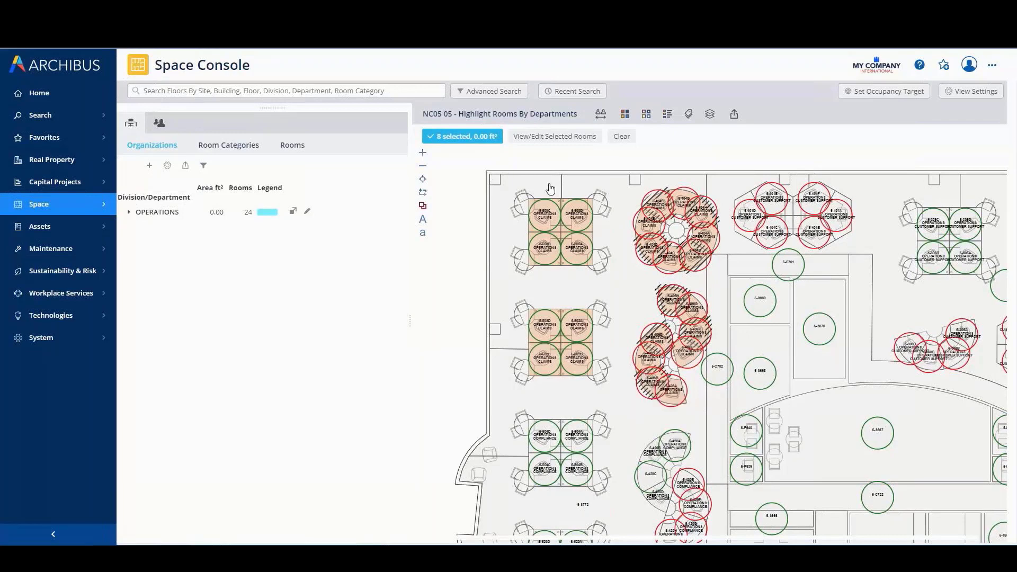
left_click(551, 137)
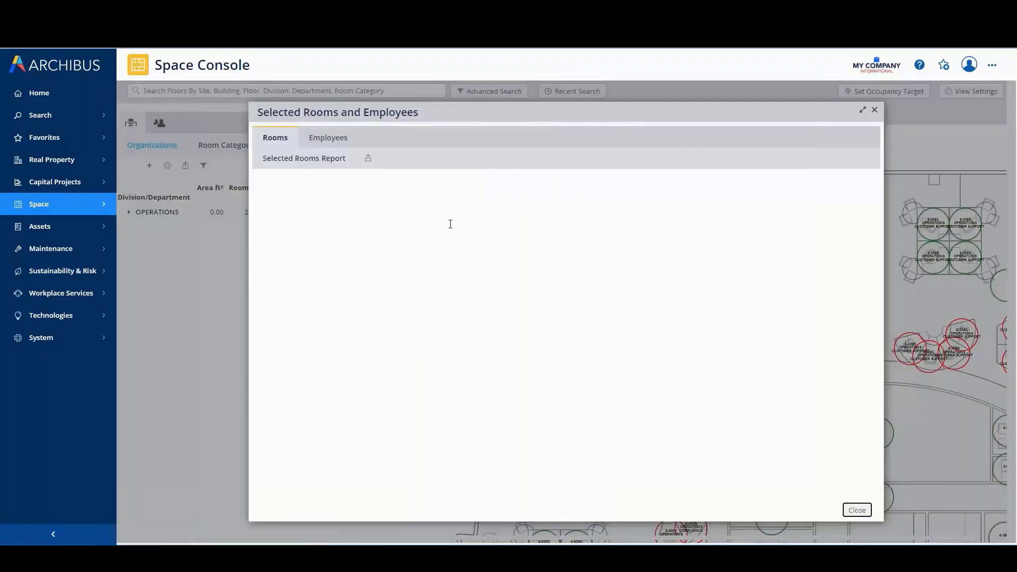
left_click(266, 183)
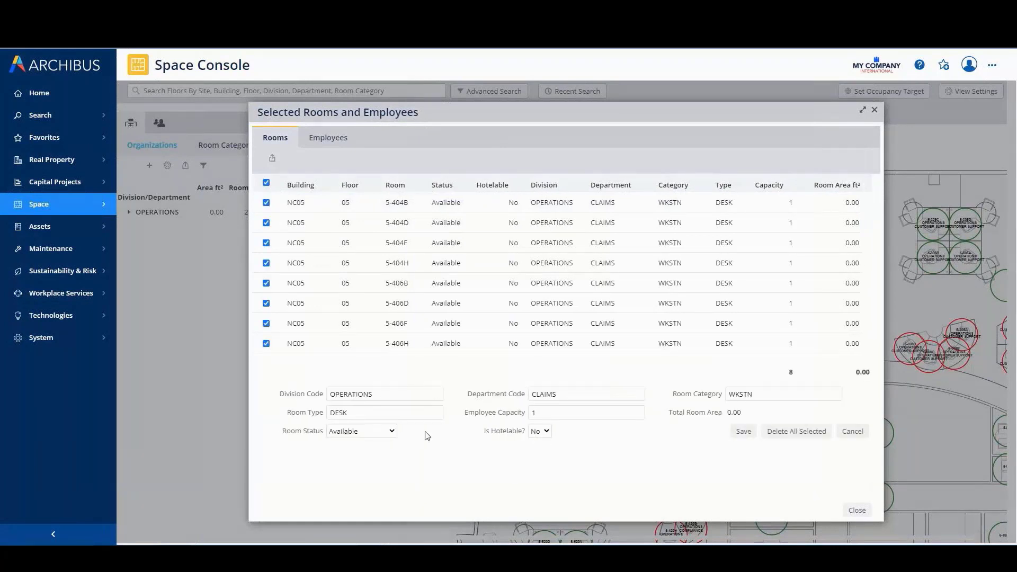
left_click(390, 431)
left_click(358, 464)
left_click(743, 432)
left_click(857, 511)
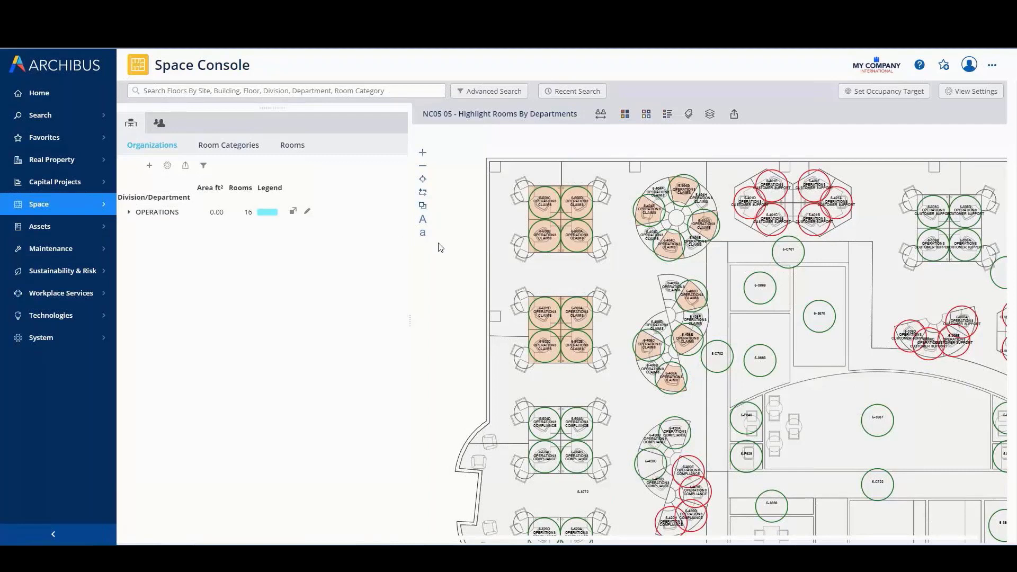
Change the floor plan's room labels to show each room's category and type
mouse_move(821, 405)
left_mouse_down()
mouse_move(698, 360)
mouse_move(651, 325)
mouse_move(652, 297)
left_mouse_up()
scroll(688, 317, "down", 3)
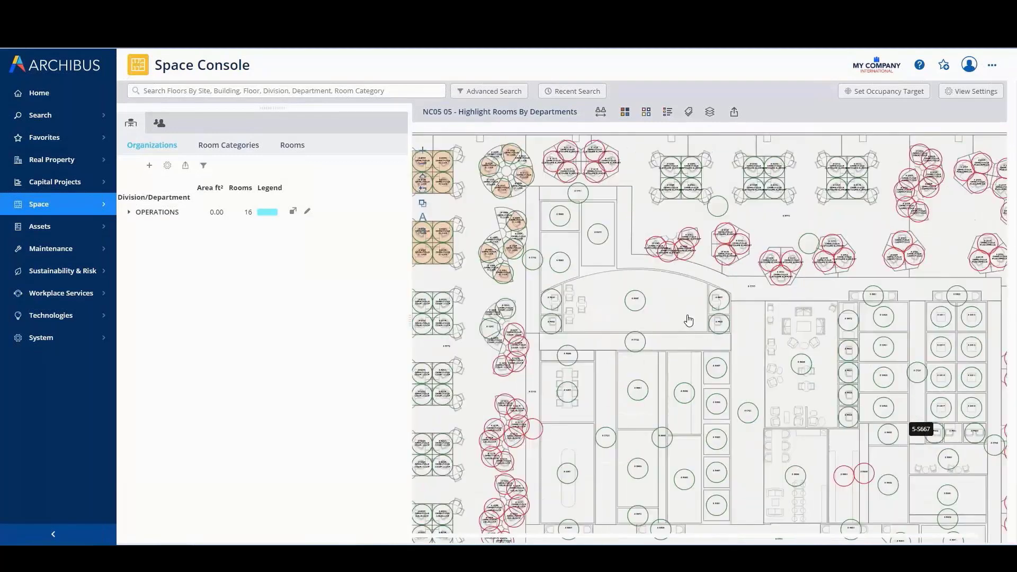
mouse_move(733, 356)
left_mouse_down()
mouse_move(712, 338)
mouse_move(726, 341)
left_mouse_up()
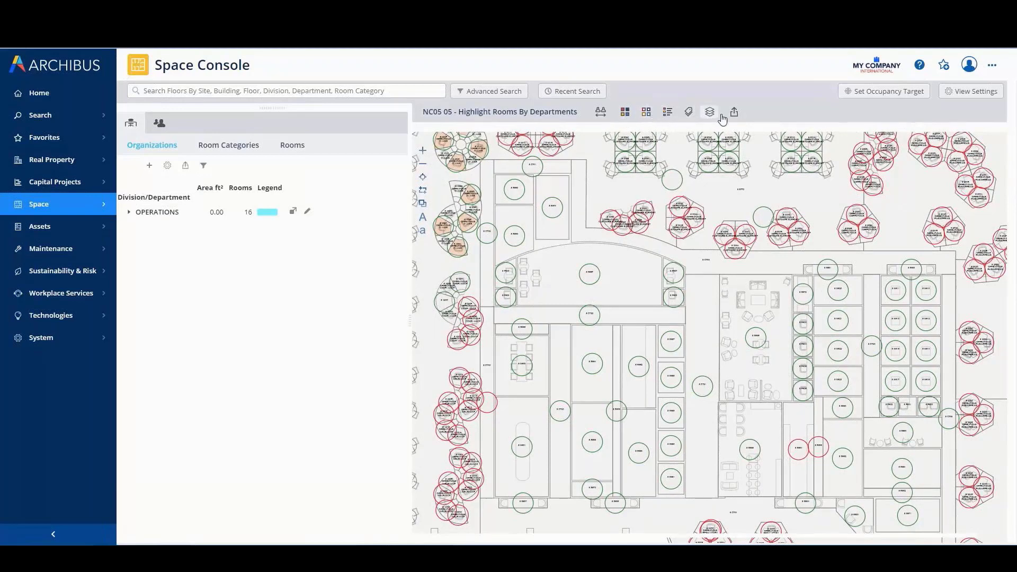
left_click(688, 112)
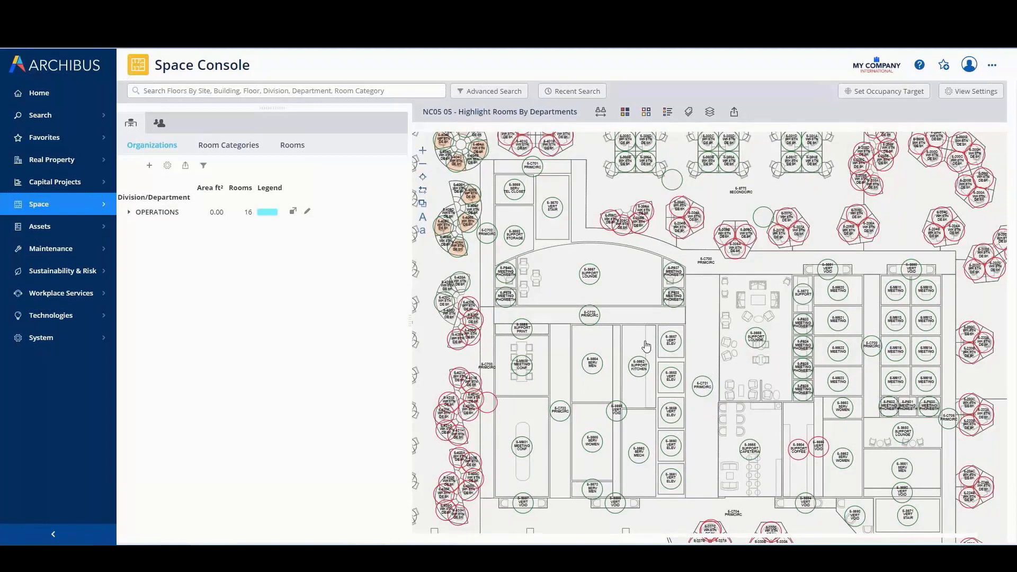
Area-select the core support, meeting and circulation rooms on the floor plan, set their room status to Do not use, and save
scroll(645, 347, "up", 1)
scroll(710, 347, "up", 1)
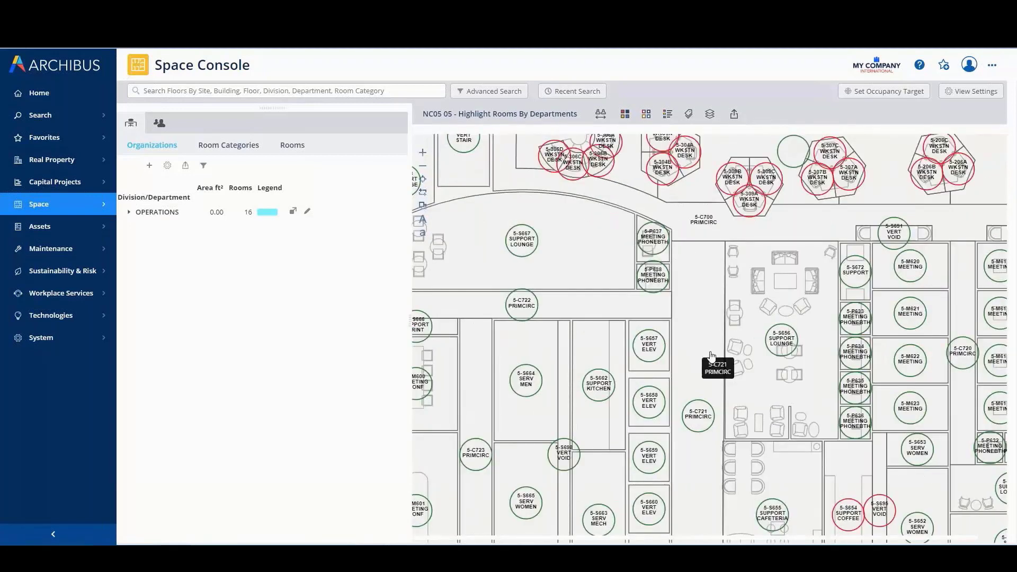
left_click_drag(709, 348, 756, 287)
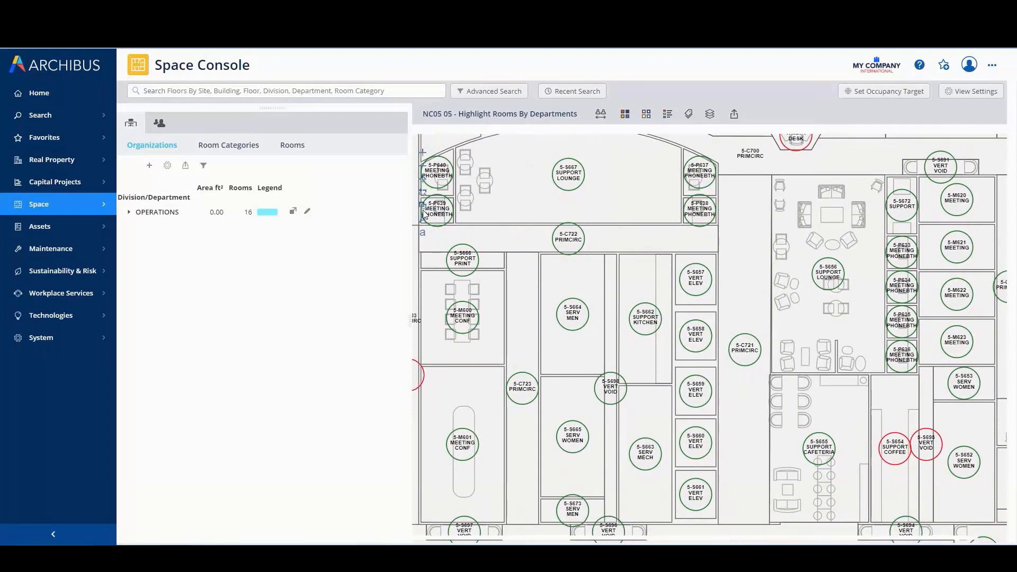
left_click(424, 207)
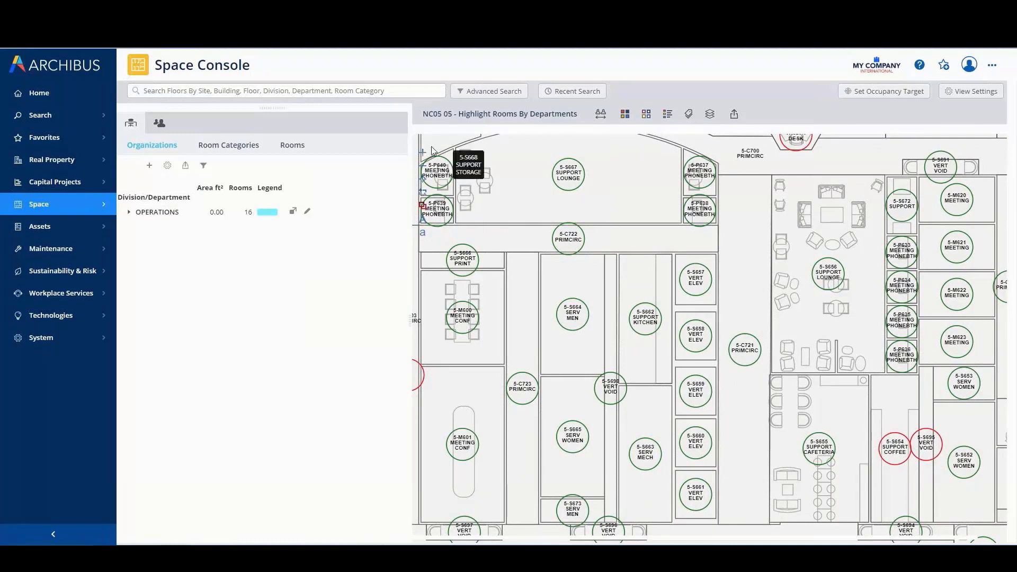
left_click_drag(428, 144, 568, 275)
left_click_drag(681, 358, 1006, 537)
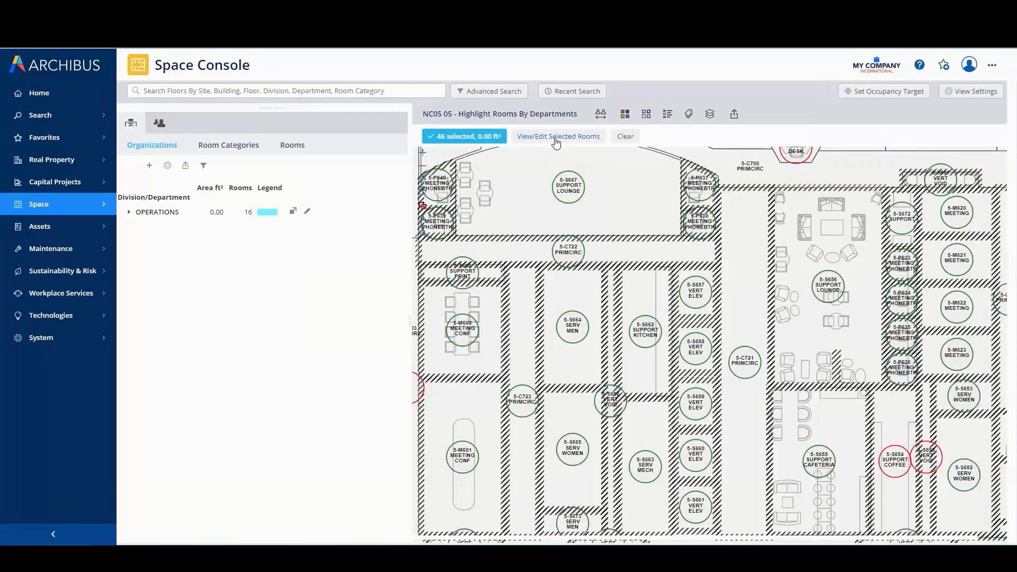
left_click(556, 137)
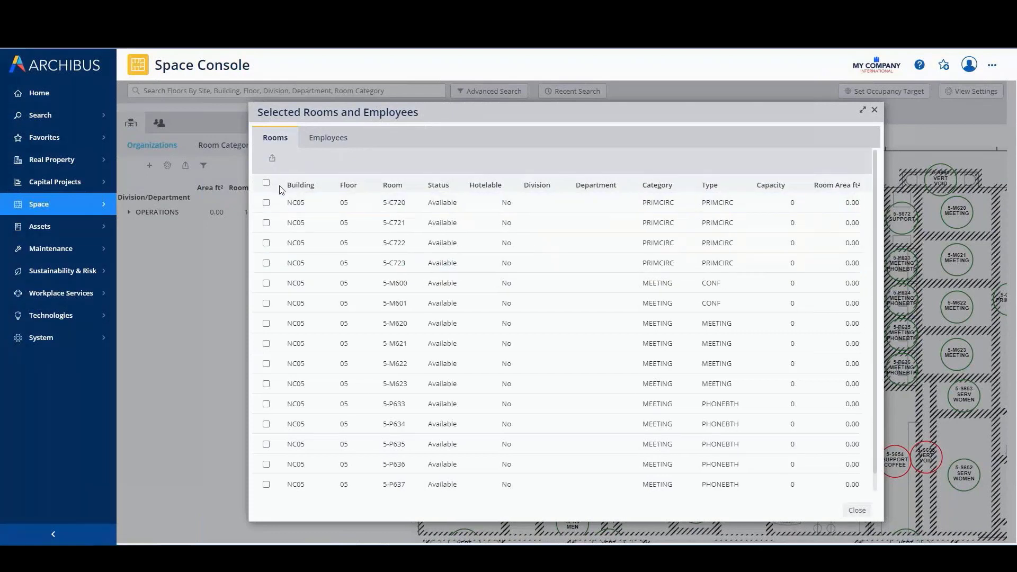
left_click(280, 186)
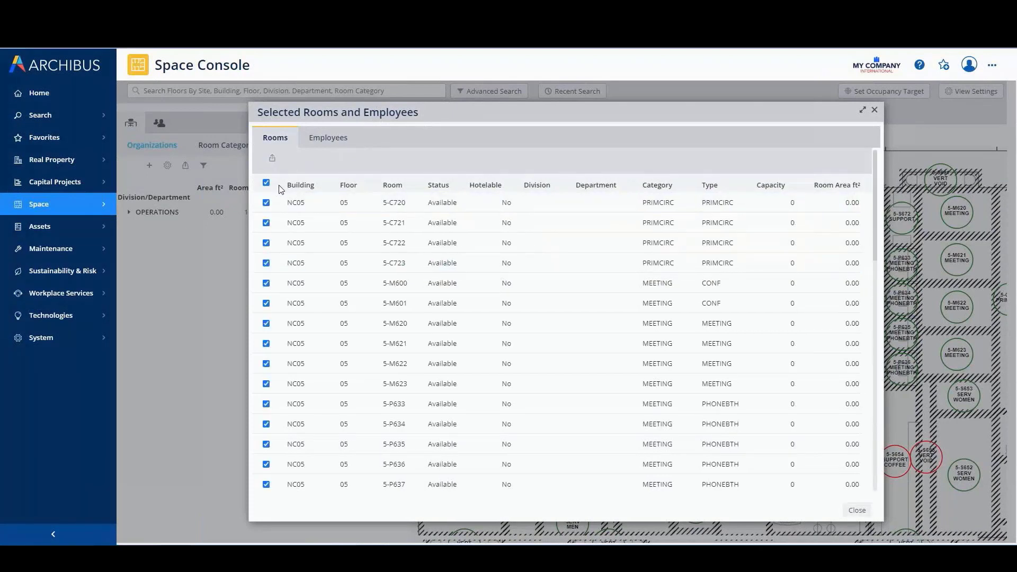
scroll(524, 347, "down", 10)
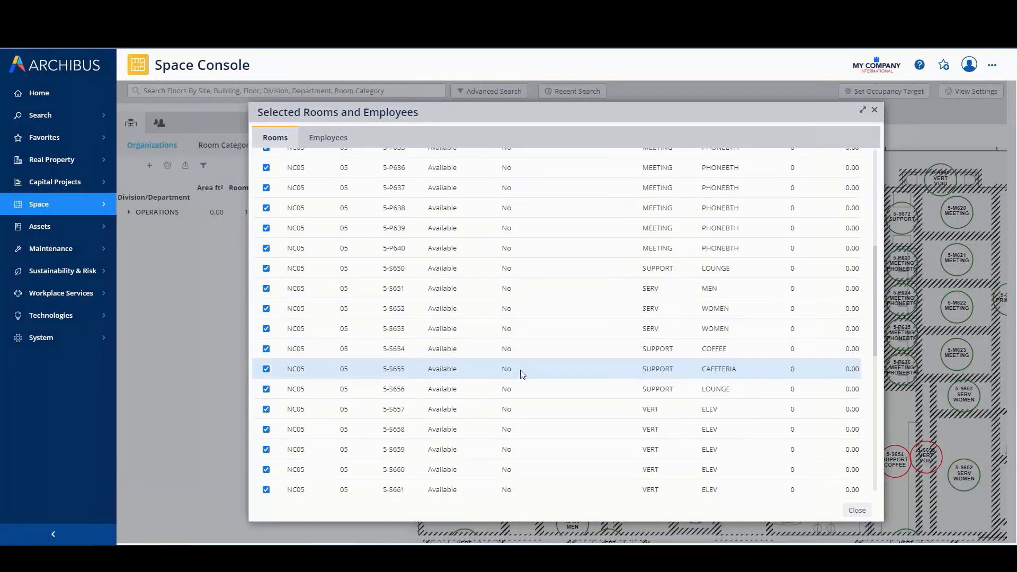
scroll(516, 384, "down", 3)
left_click(384, 480)
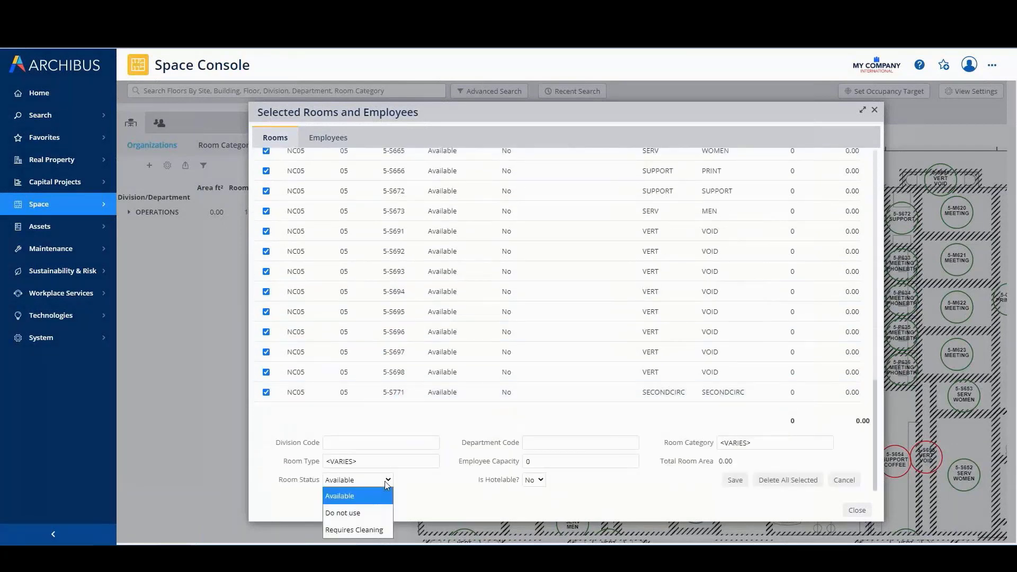
left_click(344, 512)
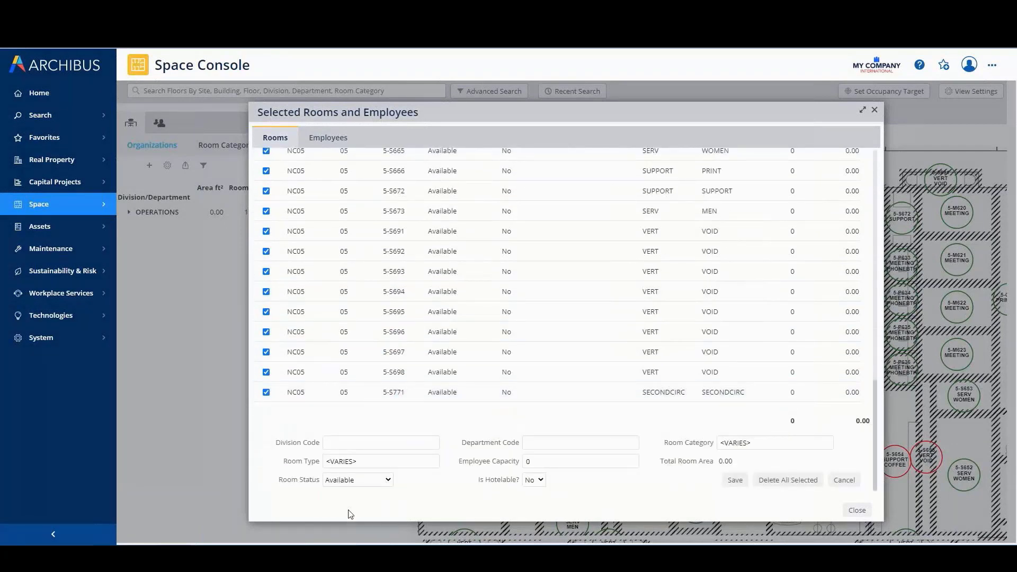
left_click(733, 483)
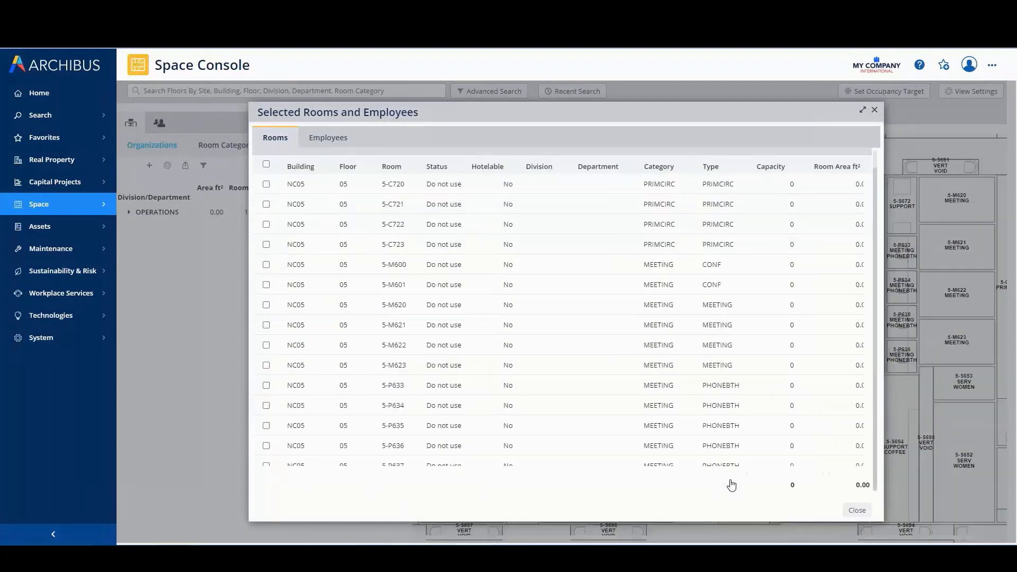
left_click(854, 510)
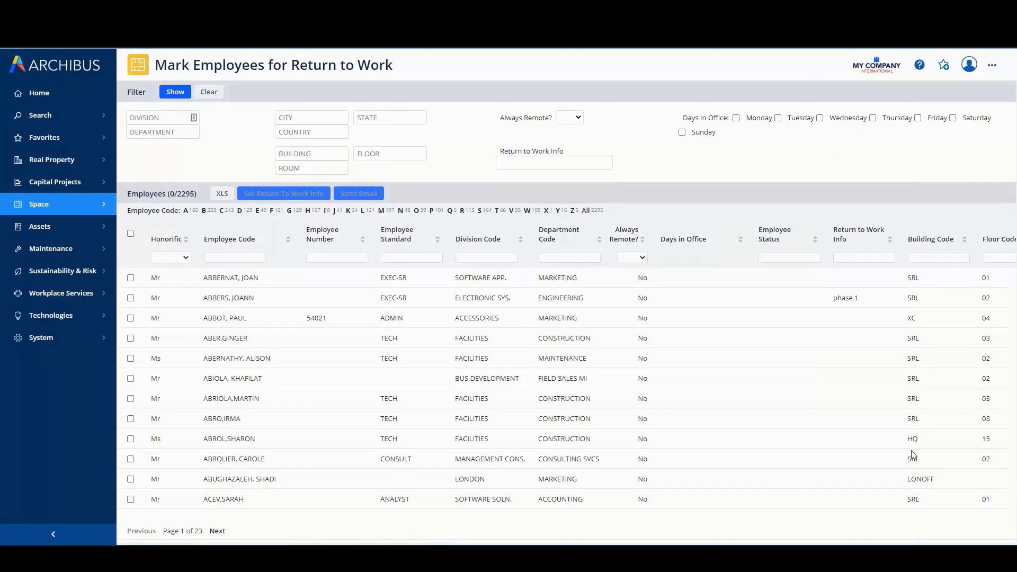
Filter the employee list to the OPERATIONS division, CLAIMS department and building NC05
left_click(167, 133)
type("CLAIMS")
left_click(143, 146)
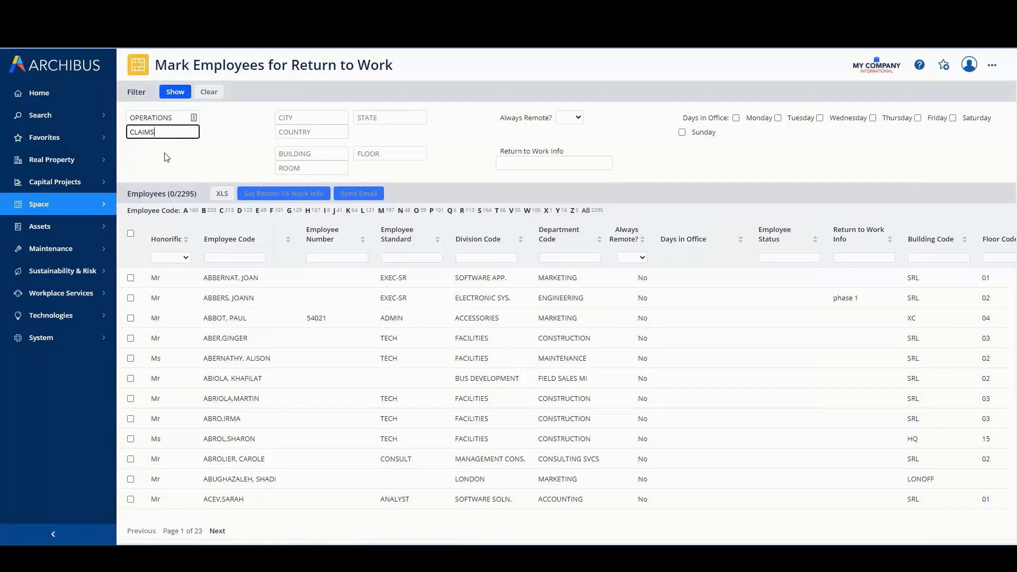
left_click(297, 154)
type("NC")
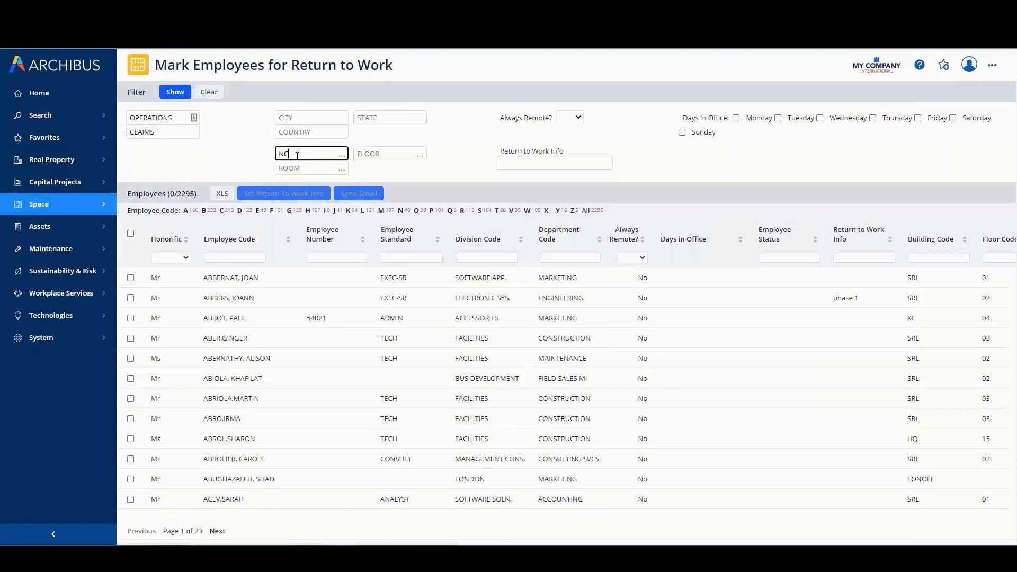
left_click(289, 206)
left_click(175, 92)
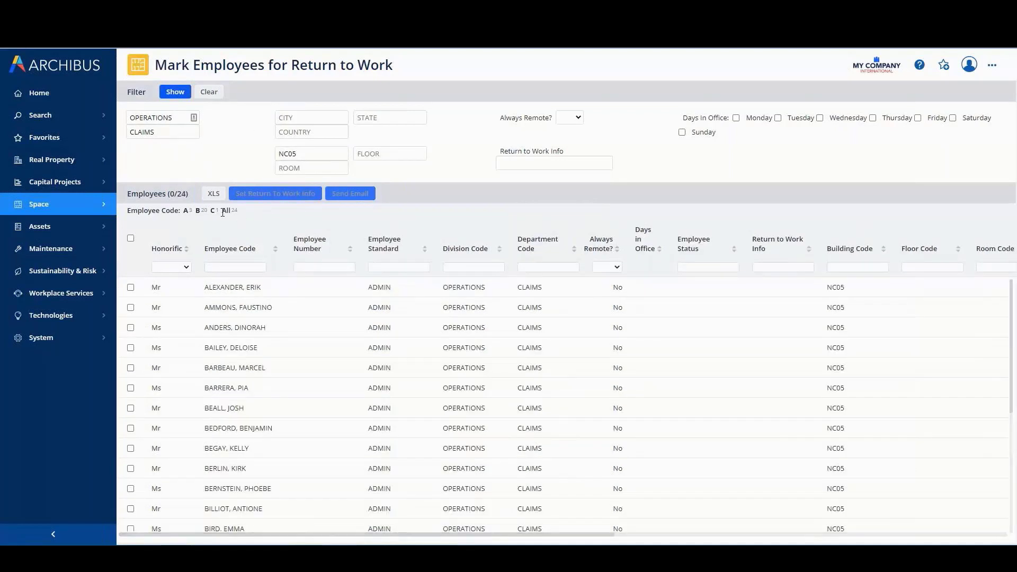
double_click(182, 193)
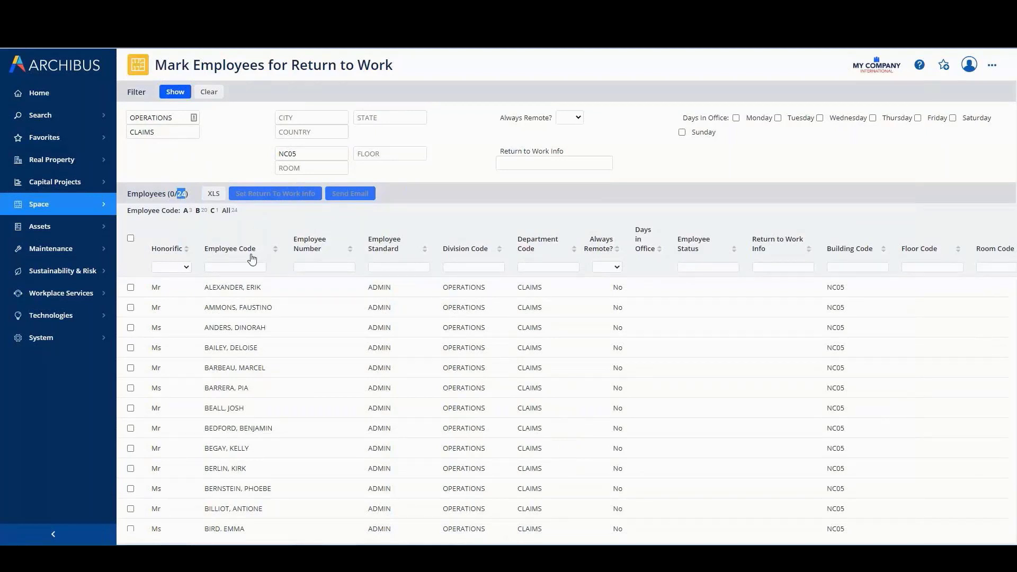
Set the days in office to Monday, Wednesday and Friday for the first eight listed Claims employees and save
left_click(130, 288)
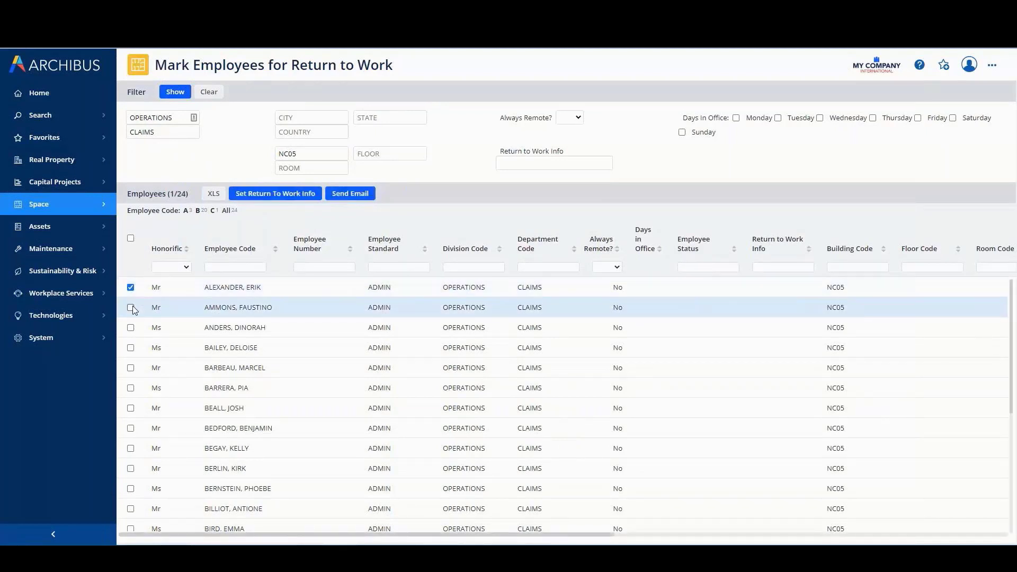
left_click(130, 307)
left_click(130, 327)
left_click(131, 348)
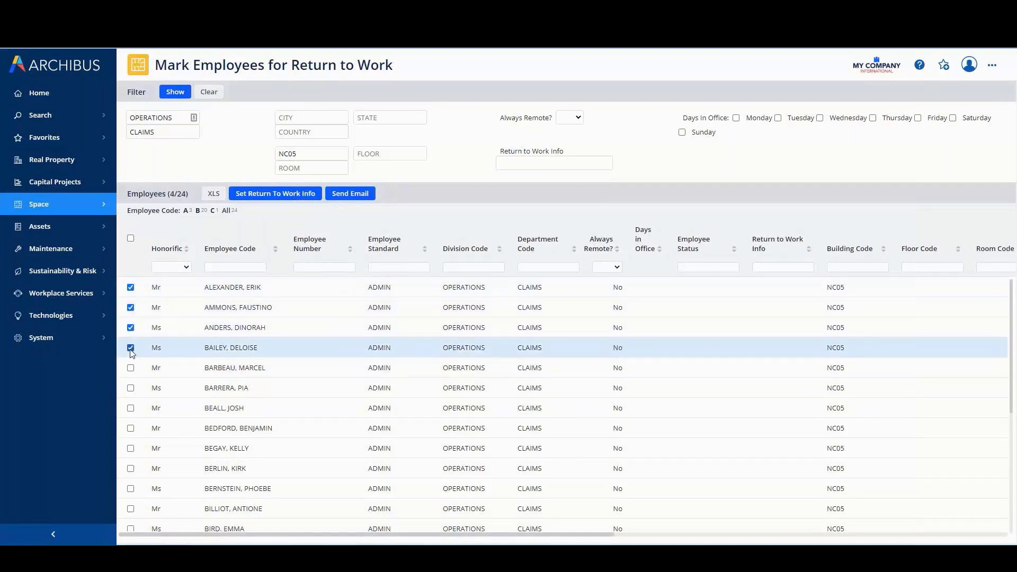
left_click(130, 367)
left_click(130, 387)
left_click(131, 408)
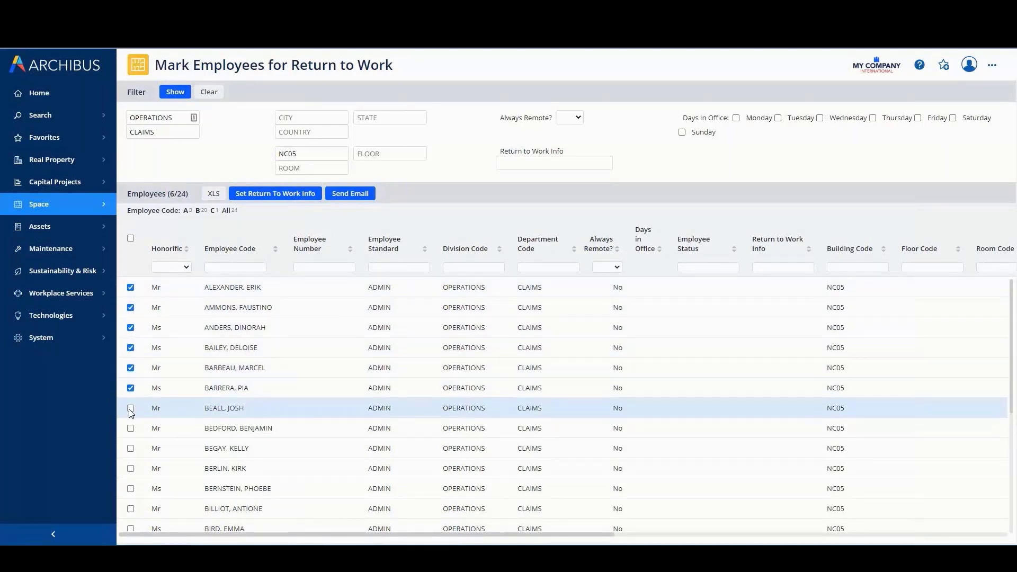
left_click(131, 428)
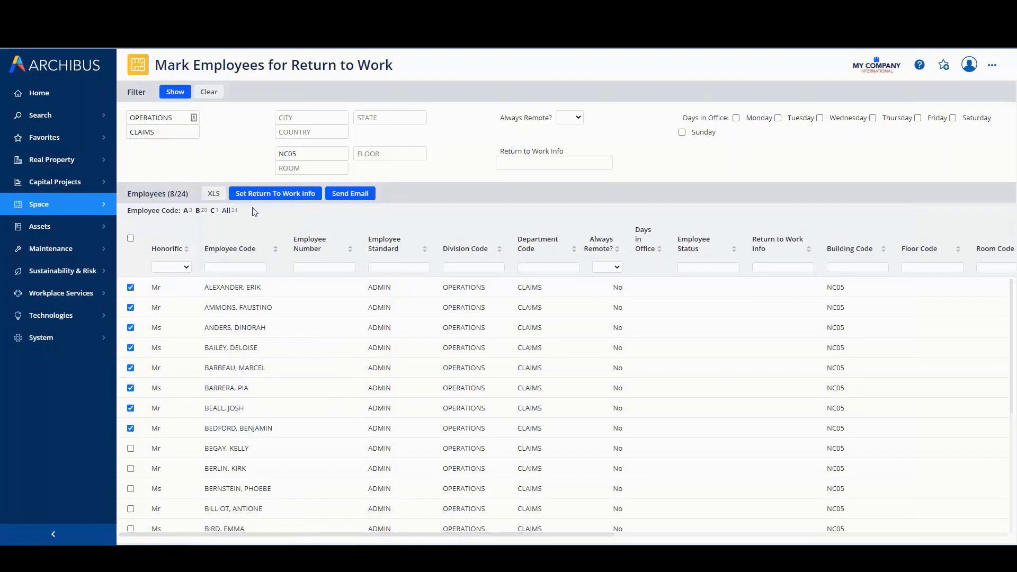
left_click(270, 193)
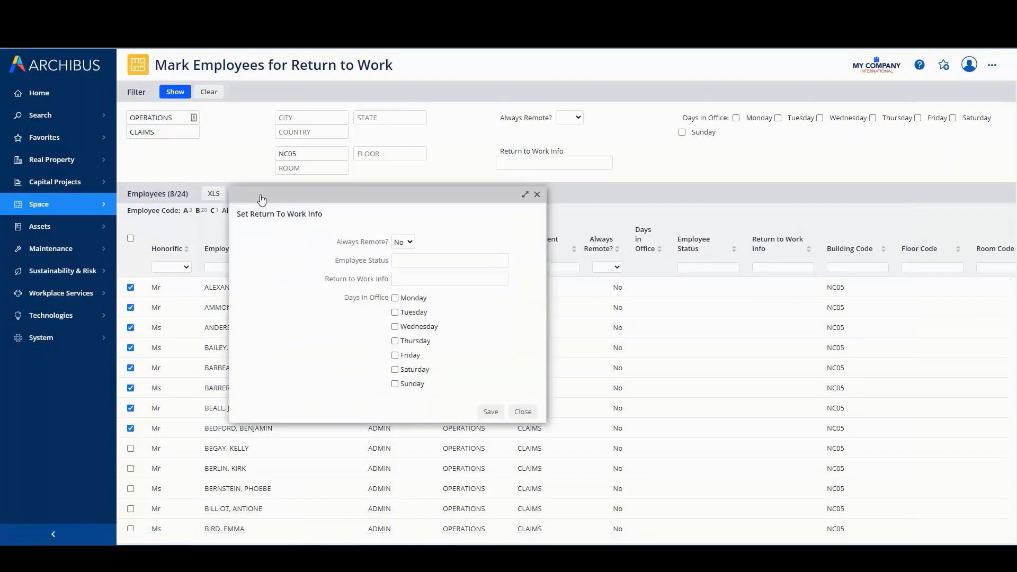
left_click(394, 298)
left_click(394, 327)
left_click(395, 355)
left_click(490, 411)
Set the days in office to Tuesday and Thursday for the next eight listed Claims employees and save
scroll(177, 447, "down", 5)
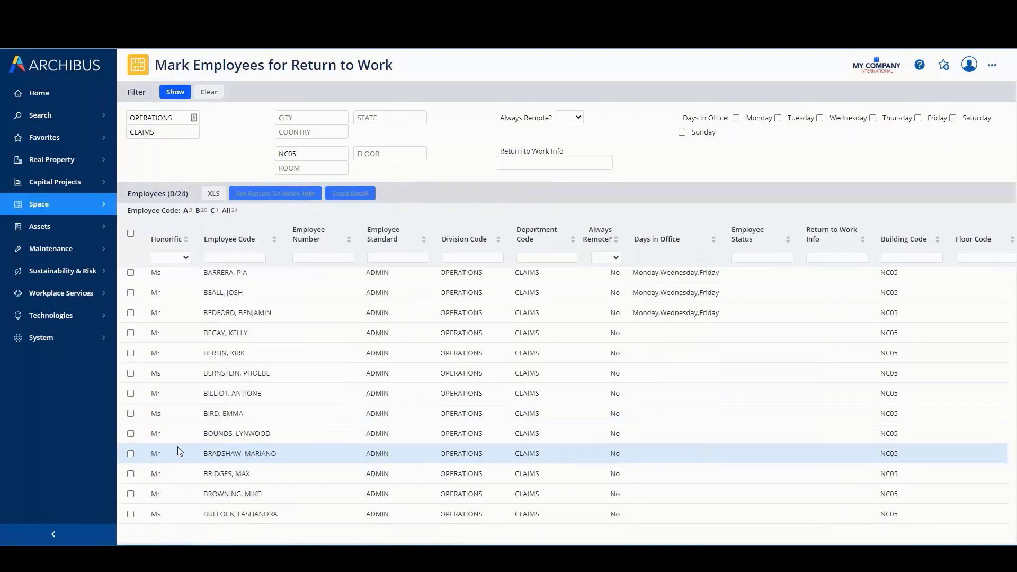
scroll(177, 447, "up", 3)
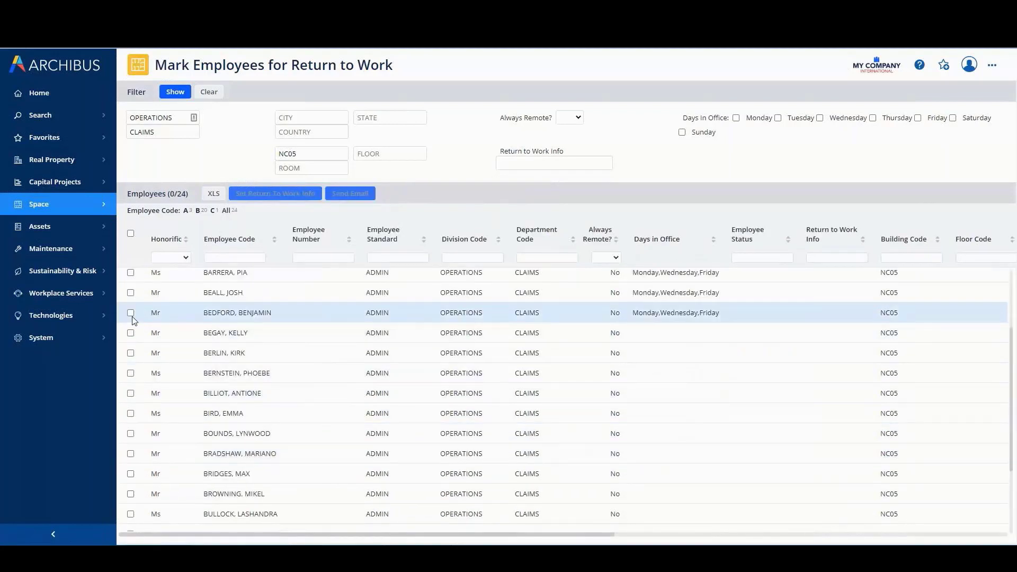
left_click(131, 333)
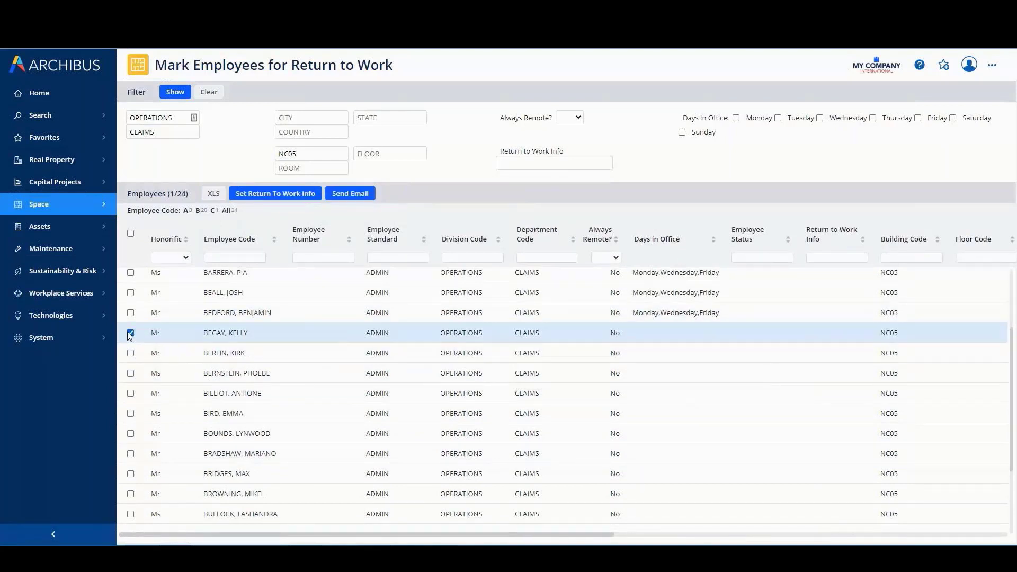
left_click(130, 354)
left_click(131, 374)
left_click(130, 393)
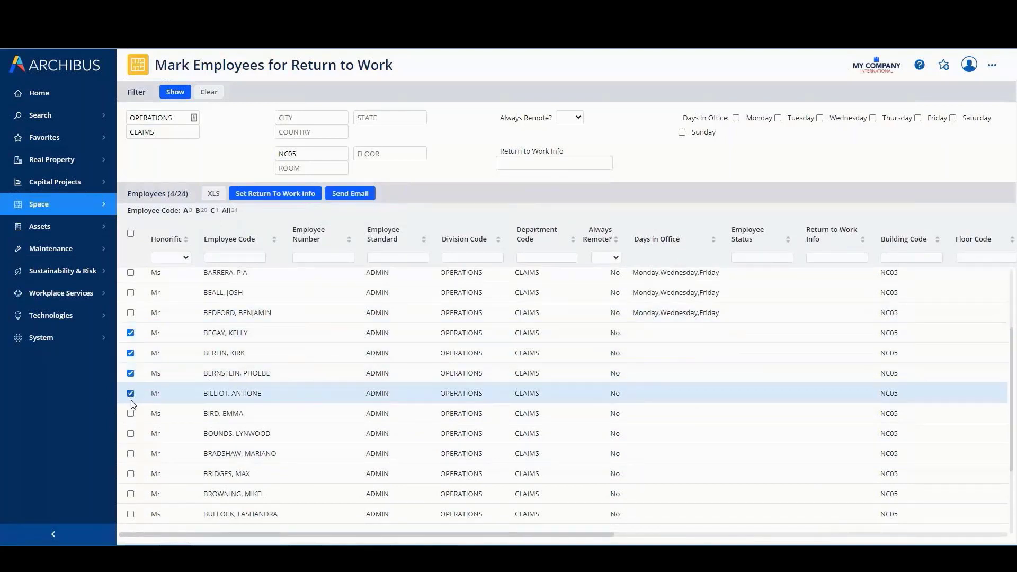
left_click(130, 412)
left_click(131, 434)
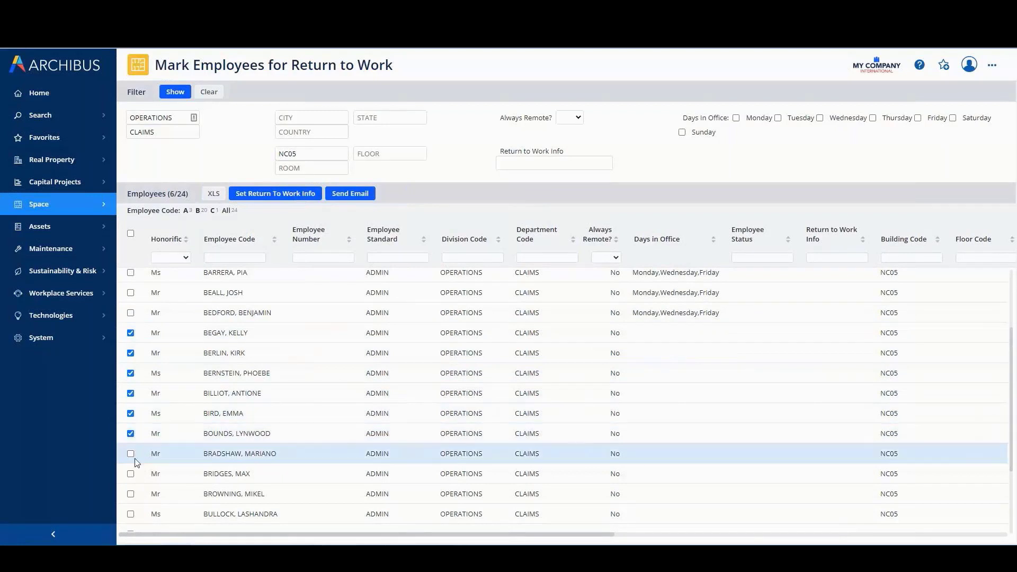
left_click(131, 454)
left_click(131, 474)
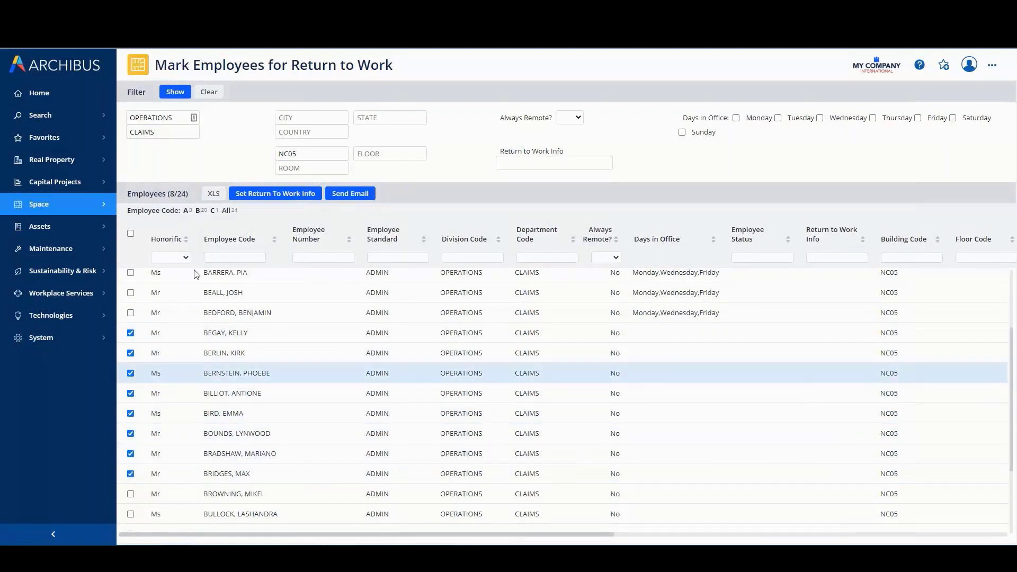
left_click(276, 194)
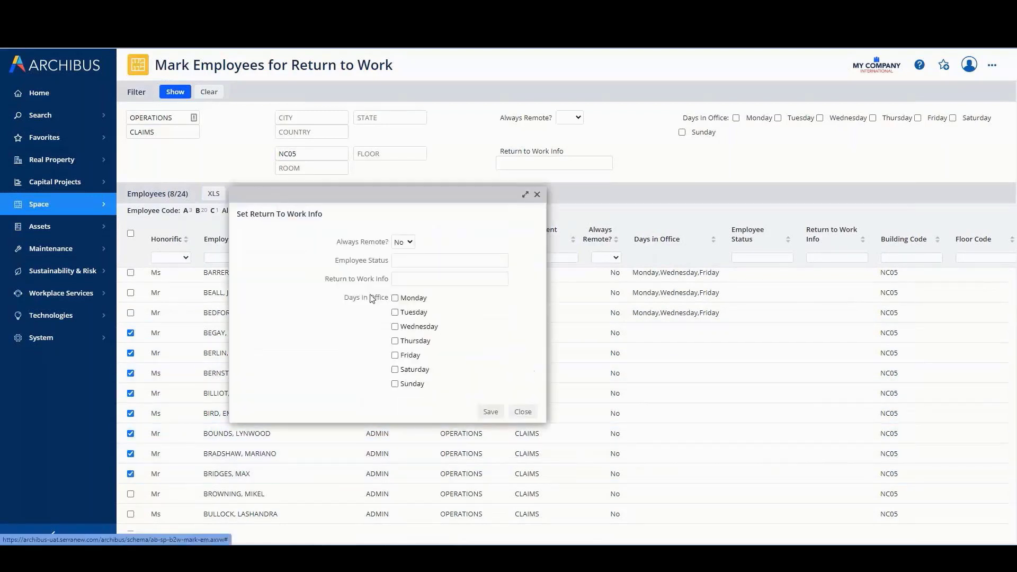
left_click(394, 312)
left_click(395, 341)
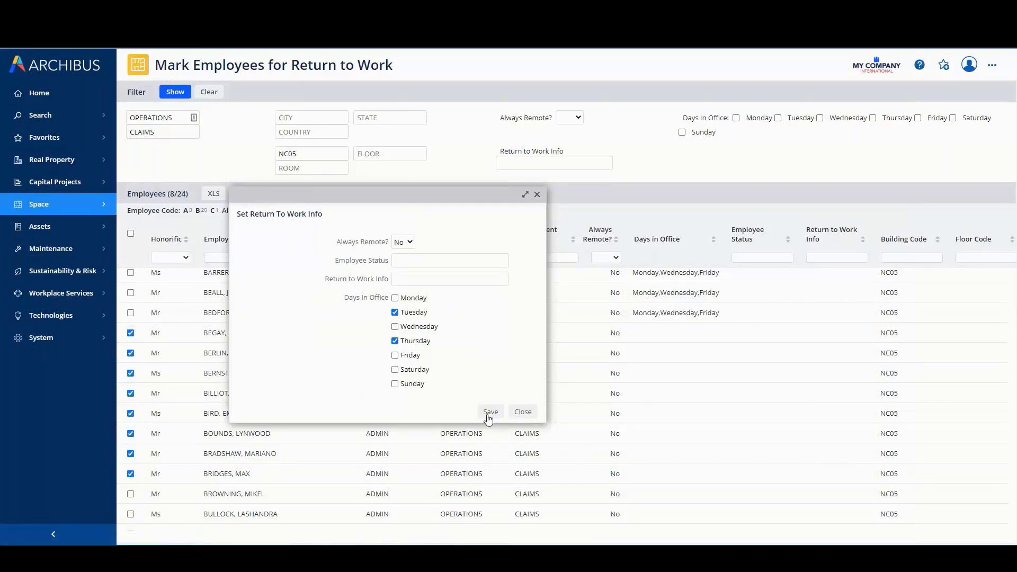
left_click(483, 408)
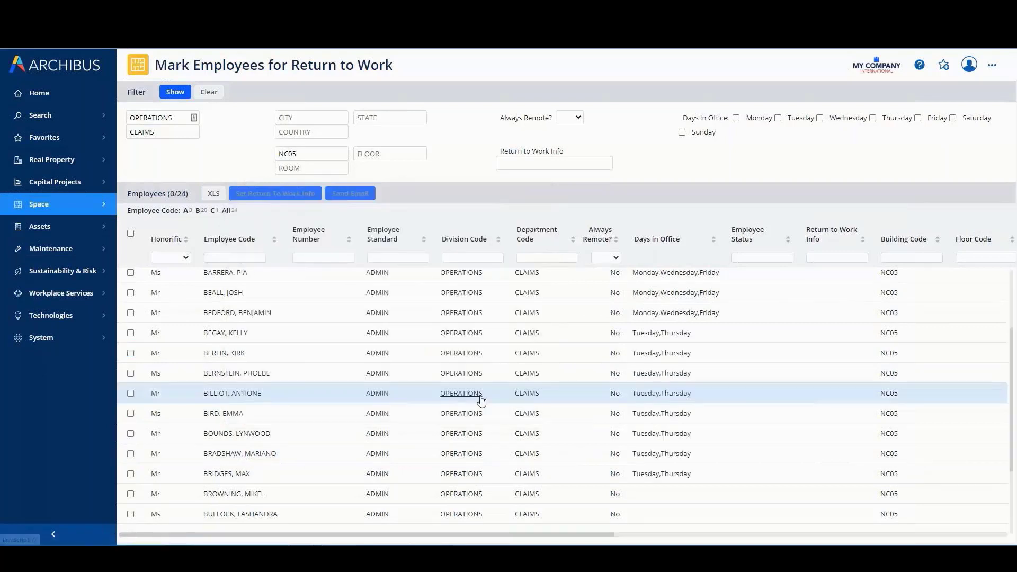
Set the return to work info to PHASE 1 for the next four Claims employees without days in office and save
scroll(479, 400, "down", 3)
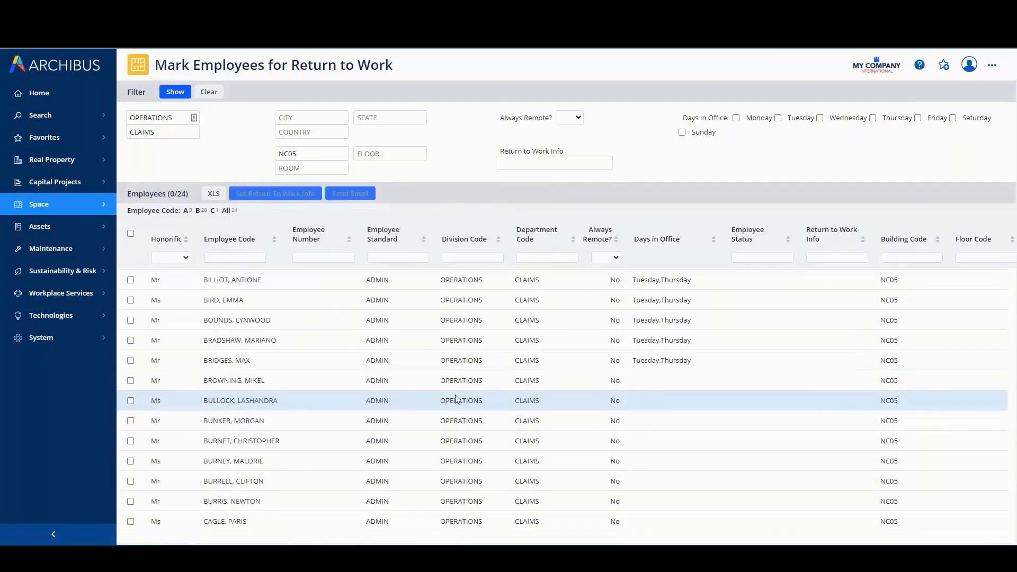
left_click(131, 380)
left_click(130, 401)
left_click(130, 420)
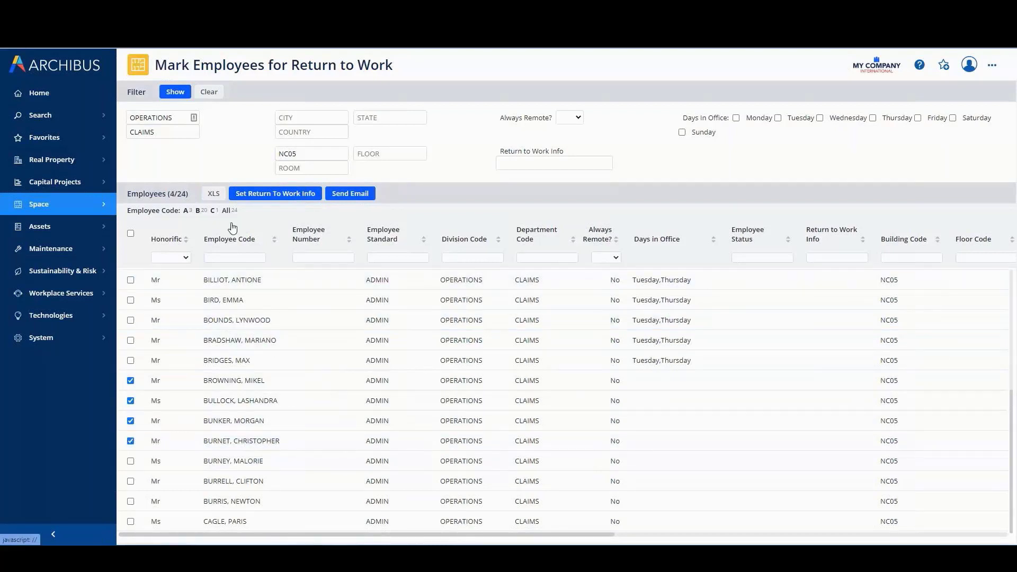
left_click(260, 191)
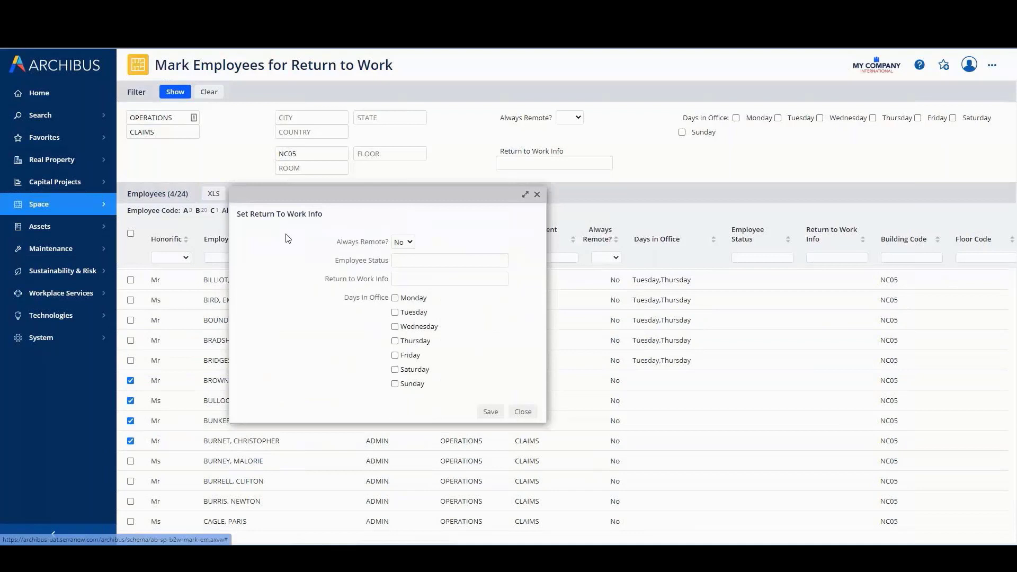
left_click(418, 278)
left_click(417, 297)
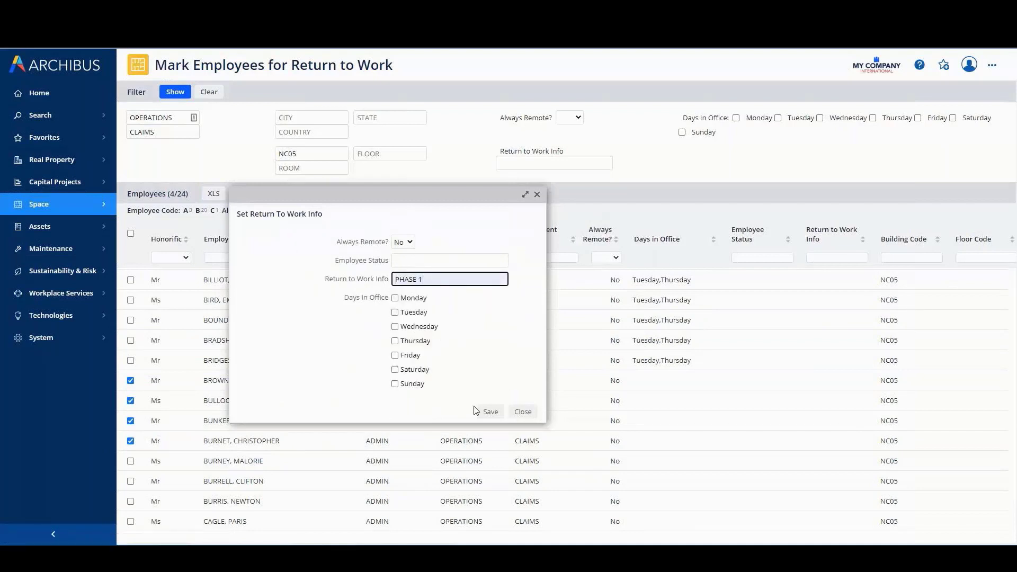
left_click(488, 416)
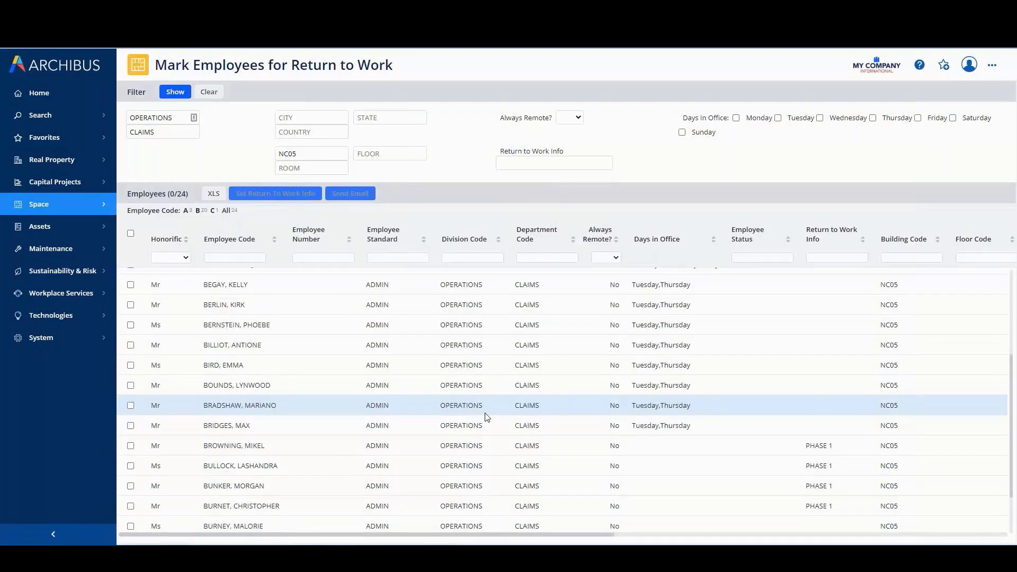
Set the return to work info to HOTELING for the last four listed Claims employees and save
scroll(482, 417, "down", 1)
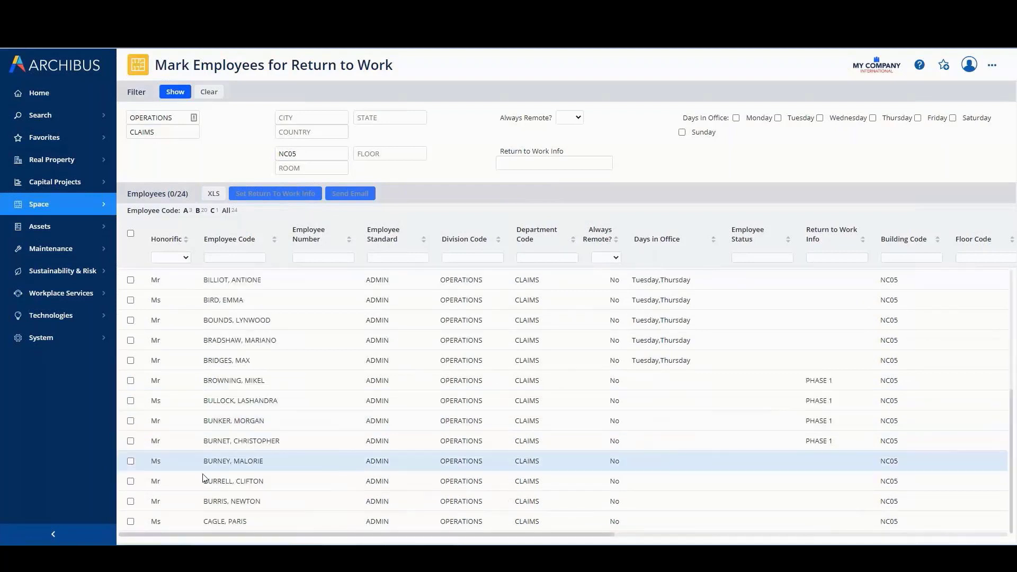
left_click(130, 461)
left_click(131, 481)
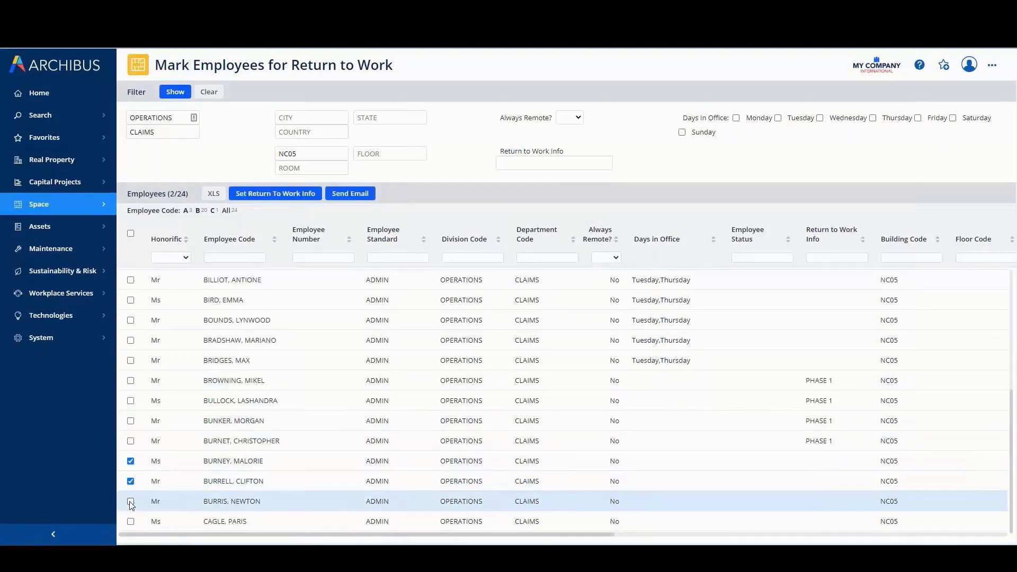
left_click(130, 521)
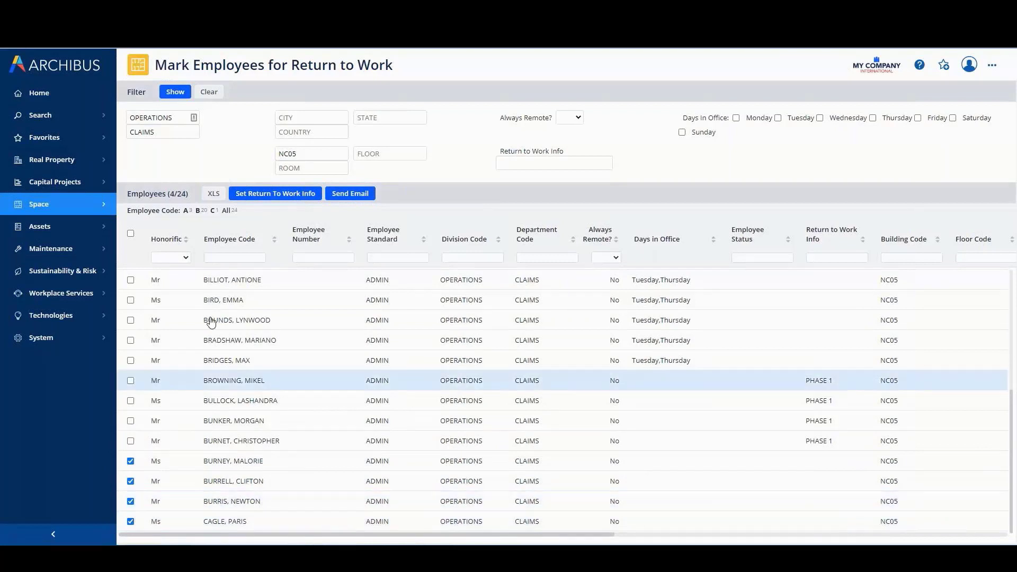
left_click(273, 194)
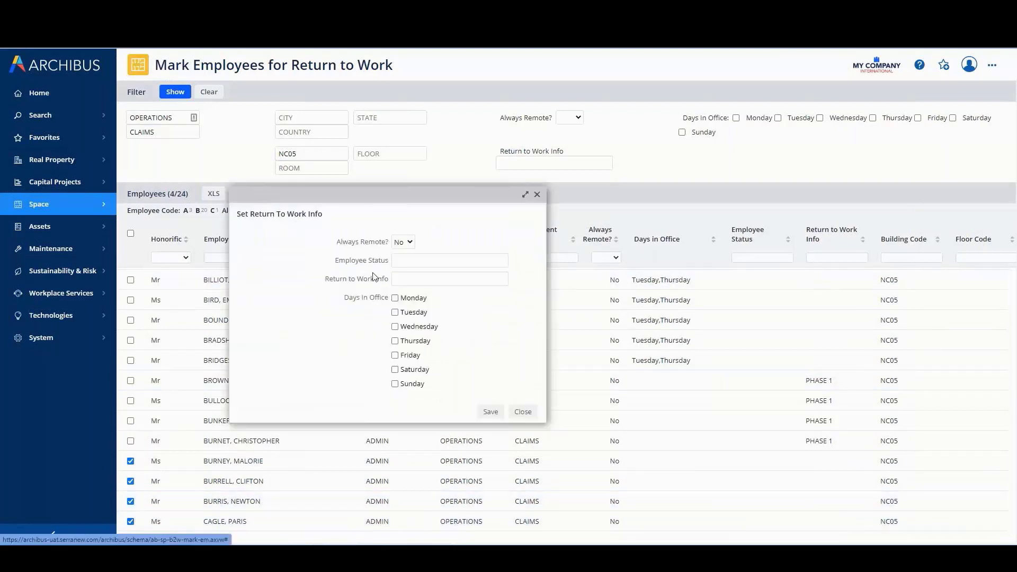
left_click(411, 280)
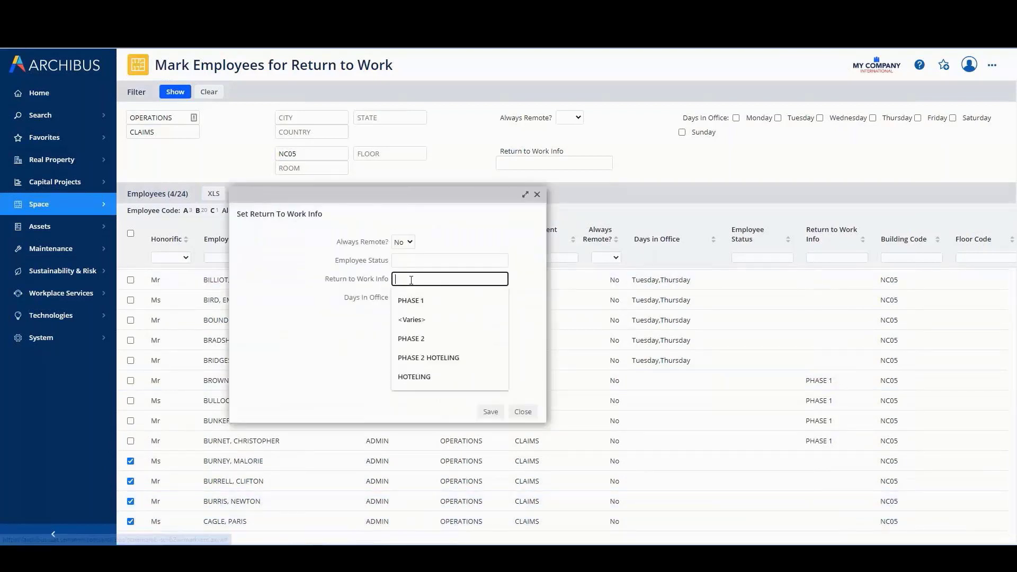
left_click(413, 377)
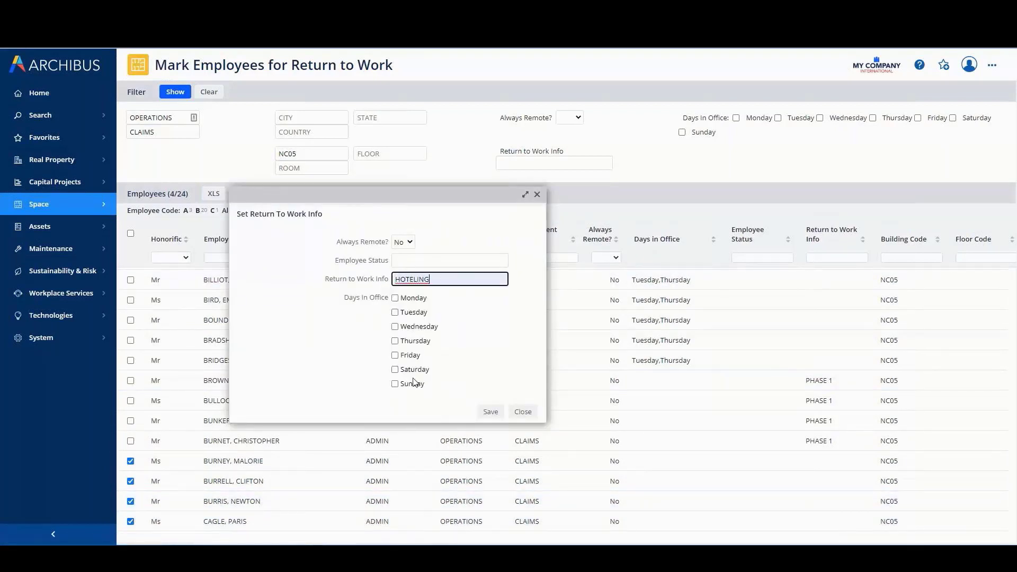
left_click(489, 413)
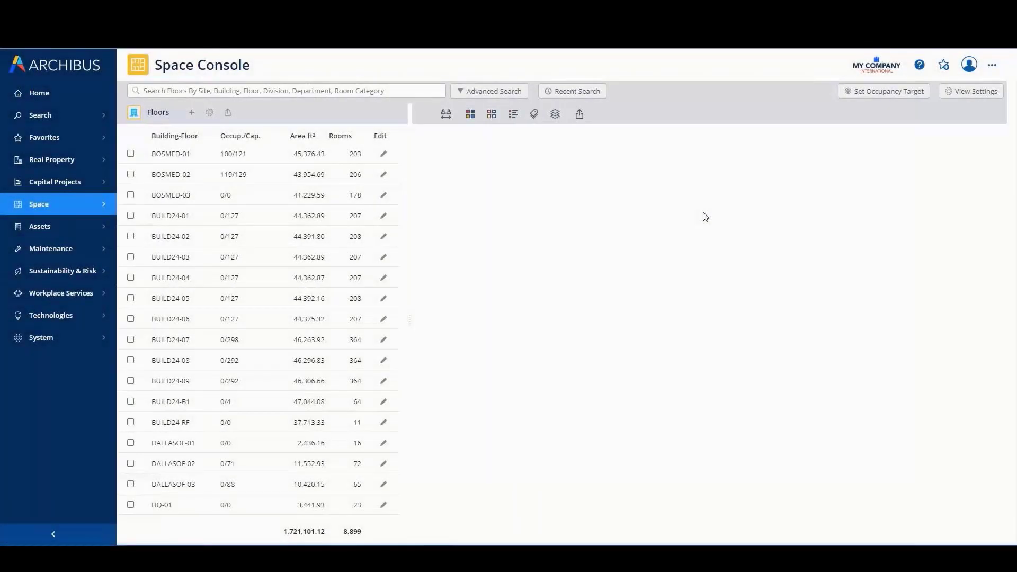
Load the recent search NC05 AVAILABLE FOR CLAIMS and restrict it to rooms vacant on Monday, Wednesday and Friday
left_click(556, 96)
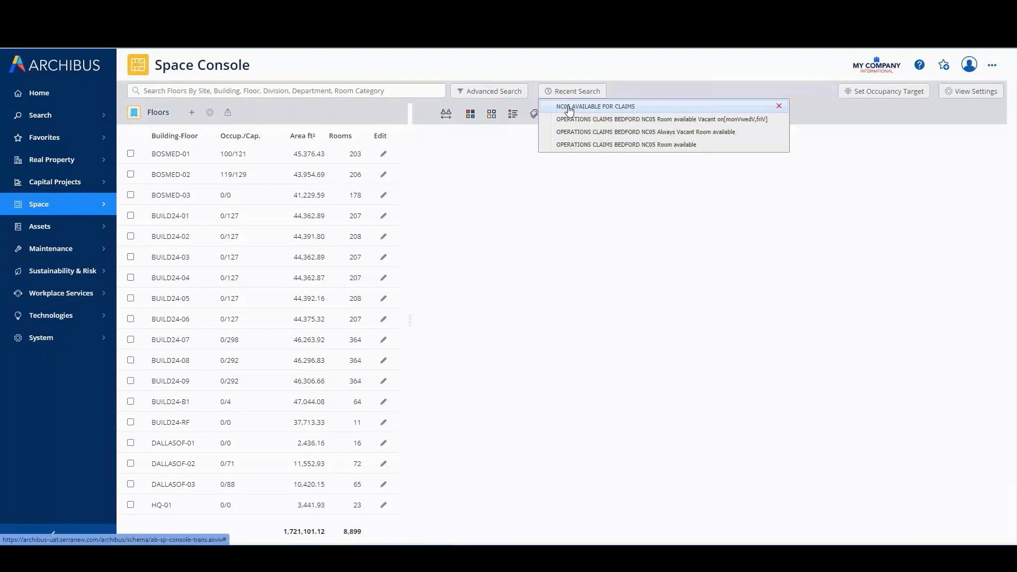
left_click(570, 108)
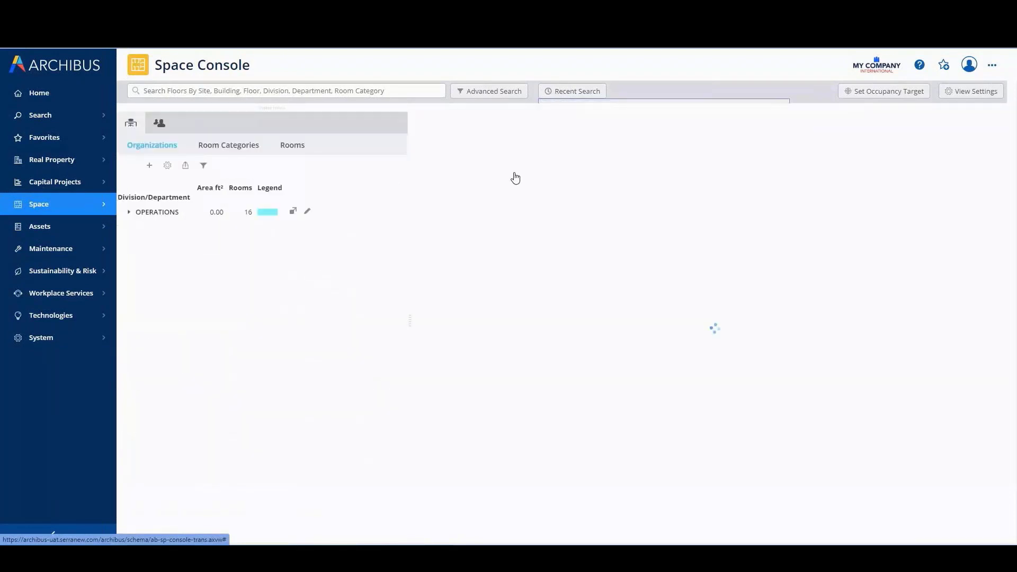
left_click(480, 94)
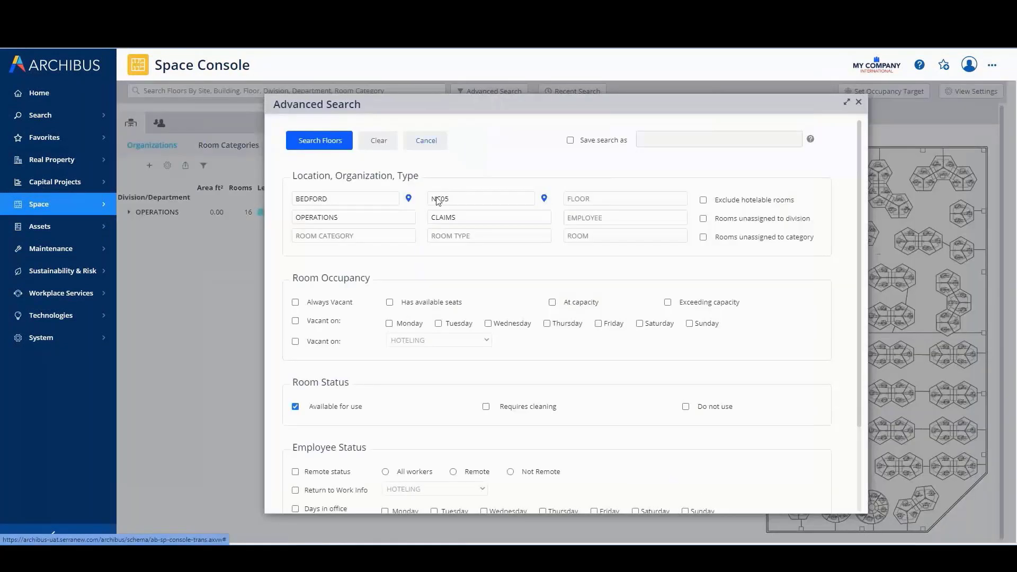
left_click(296, 320)
left_click(390, 324)
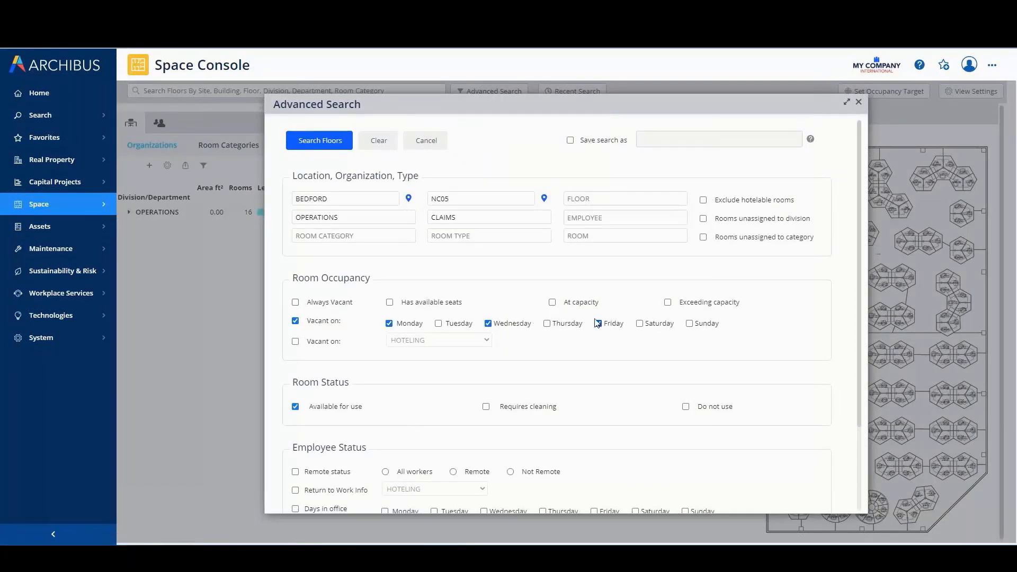
left_click(324, 147)
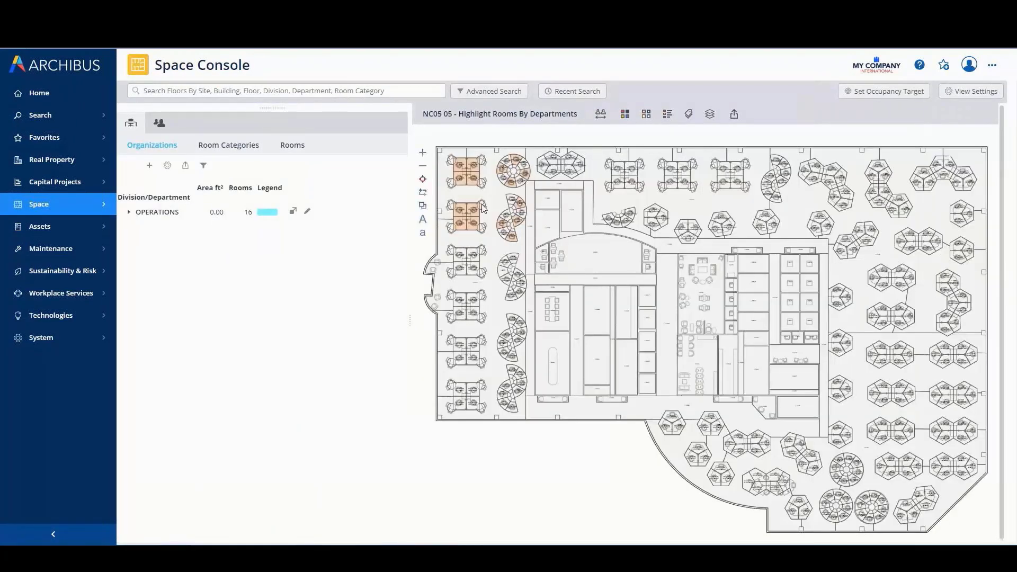
Show the employee list beside the highlighted Claims rooms and turn off the applied search filters for it
scroll(483, 208, "up", 5)
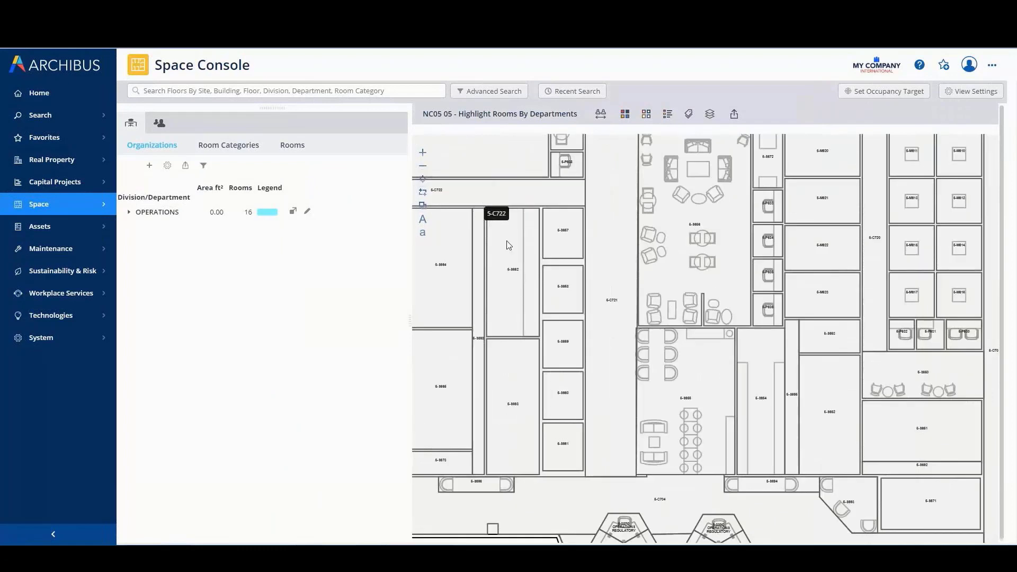
left_click_drag(492, 210, 887, 480)
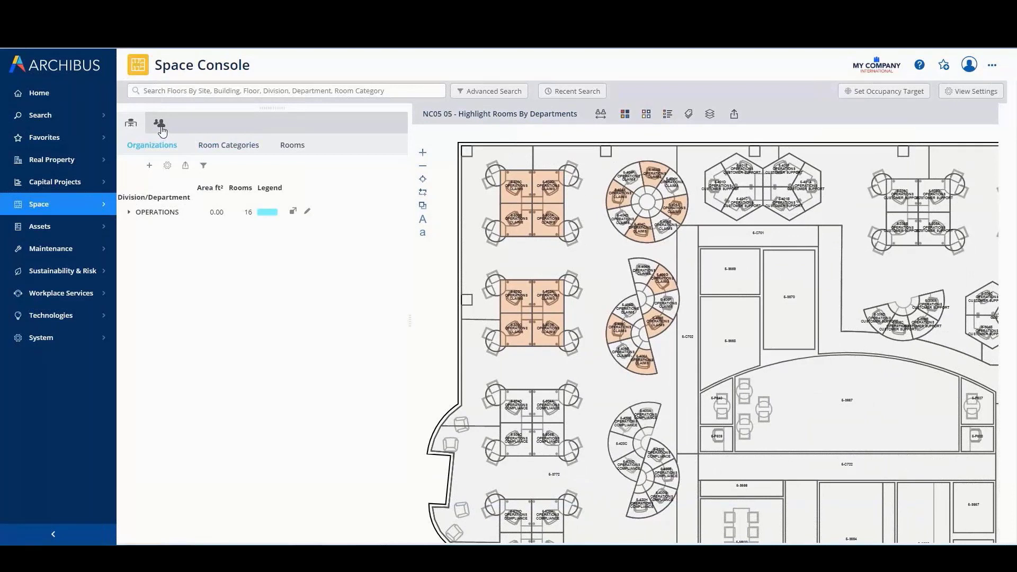
left_click(161, 127)
left_click(221, 166)
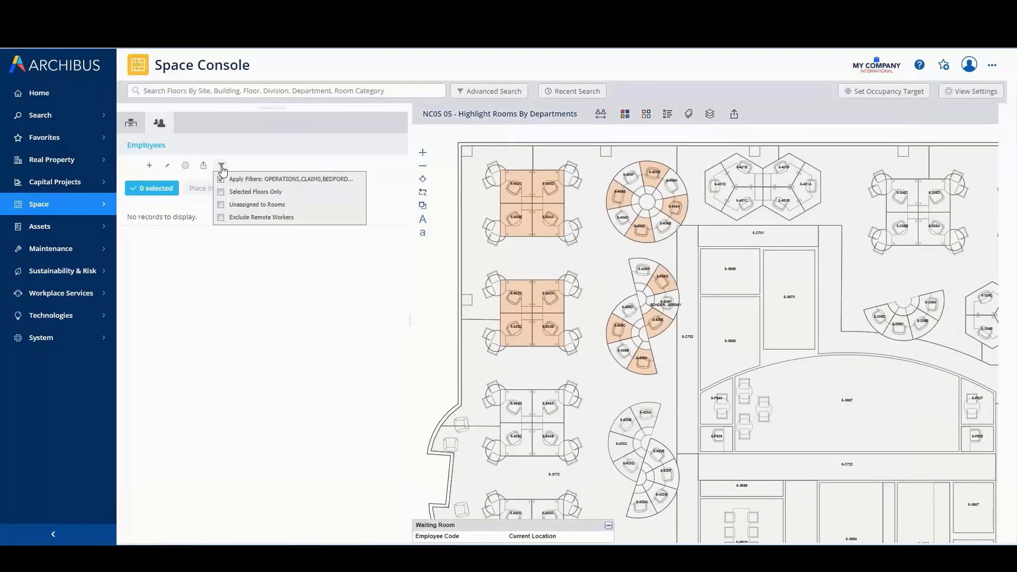
left_click(228, 288)
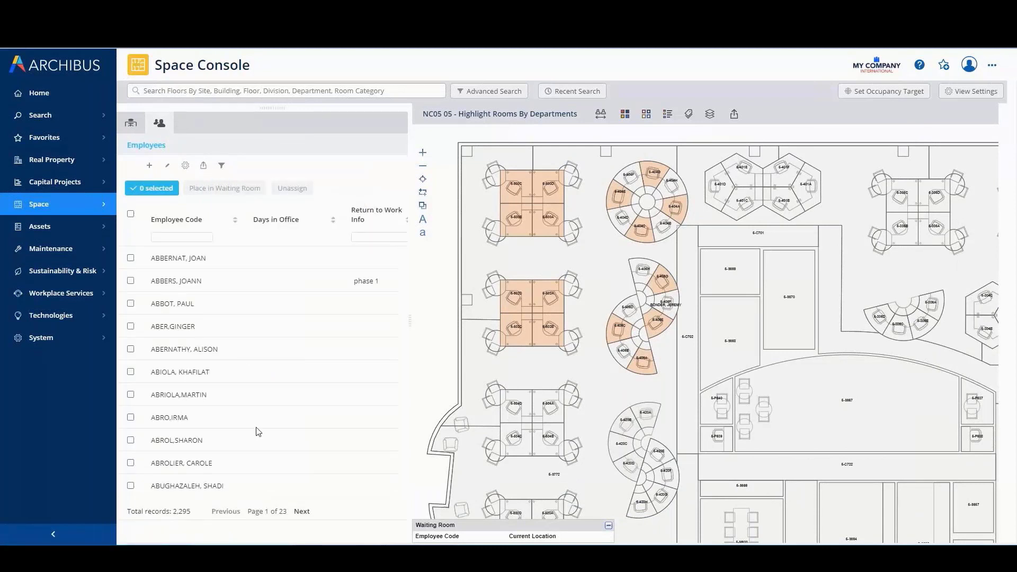
Filter the employee list by location nc05 and organization operations-claims
left_click_drag(246, 497, 353, 496)
left_click(249, 237)
left_click(243, 254)
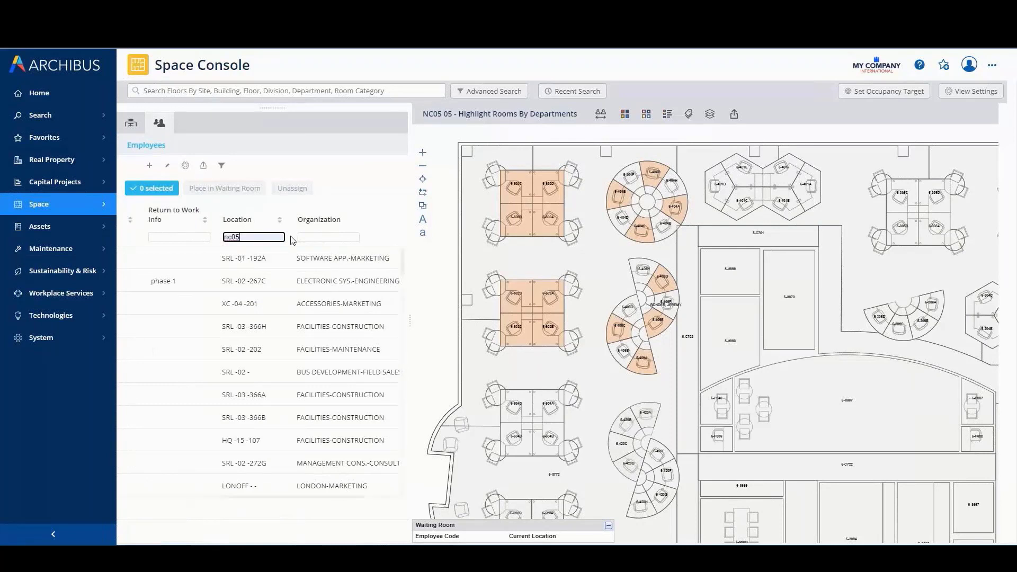
left_click(324, 237)
left_click(324, 255)
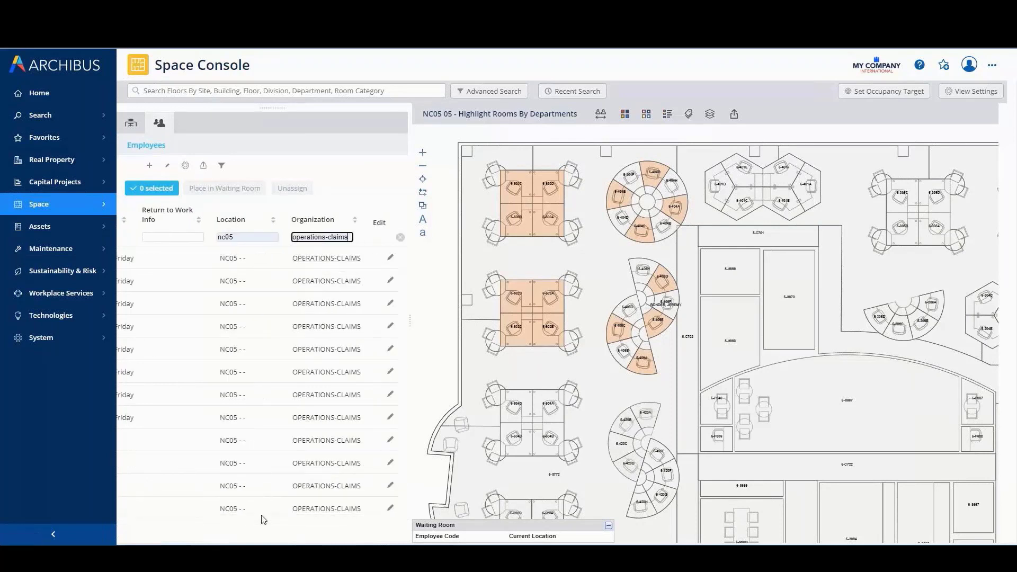
Select the eight employees whose days in office are Monday, Wednesday and Friday and place them in the waiting room
left_click_drag(262, 517, 127, 504)
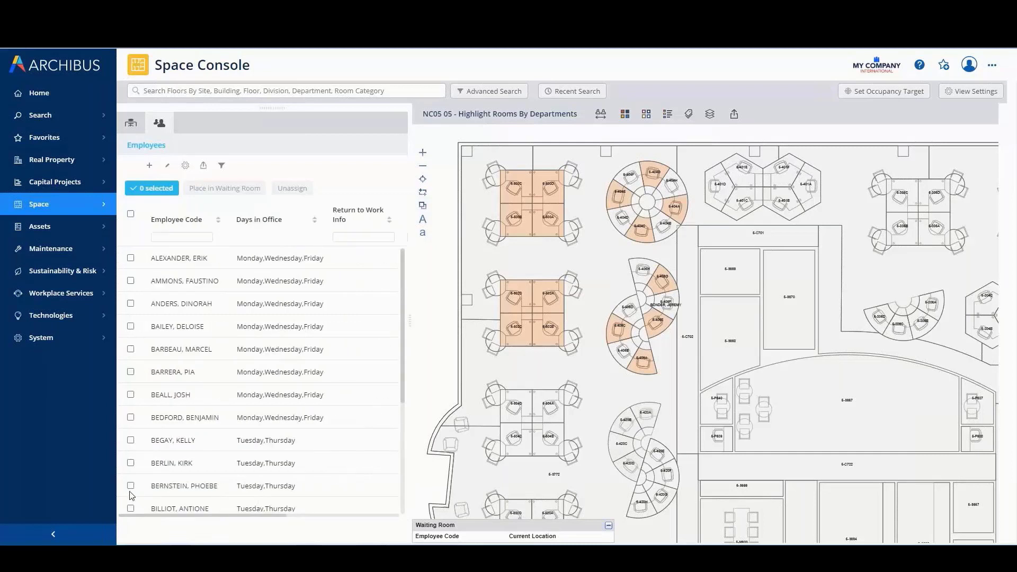
left_click(130, 258)
left_click(131, 281)
left_click(130, 304)
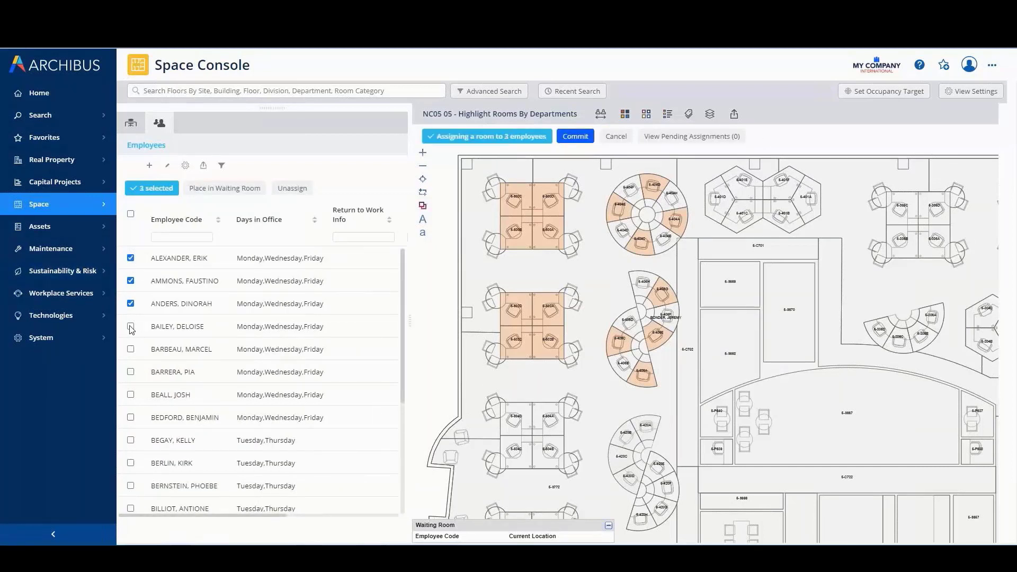
left_click(131, 327)
left_click(130, 349)
left_click(131, 372)
left_click(131, 395)
left_click(225, 188)
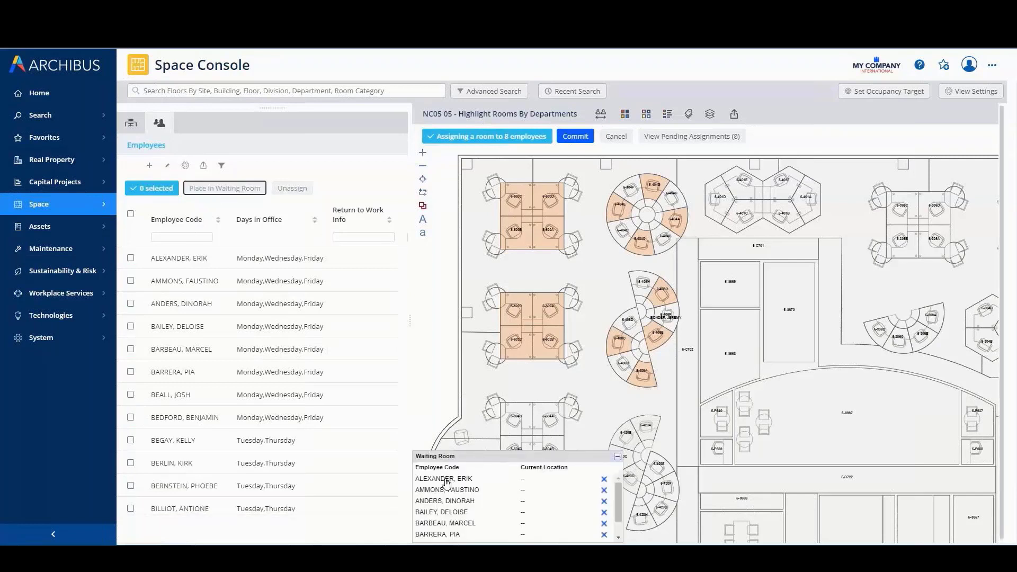
Assign the eight waiting employees to the upper four-desk cluster and four alternate seats of the round cluster, and commit the assignments
left_click_drag(447, 483, 516, 207)
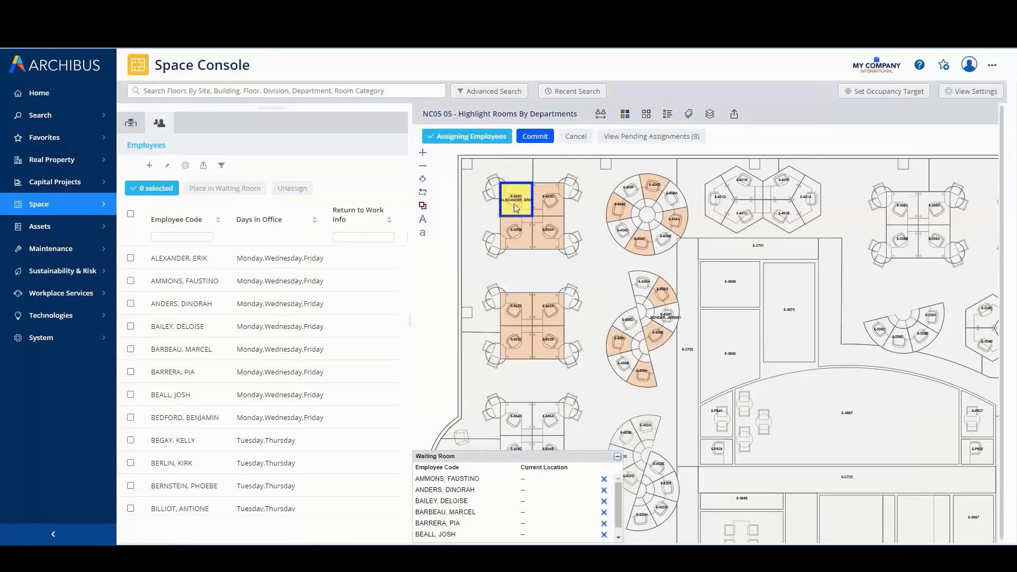
left_click_drag(443, 479, 507, 239)
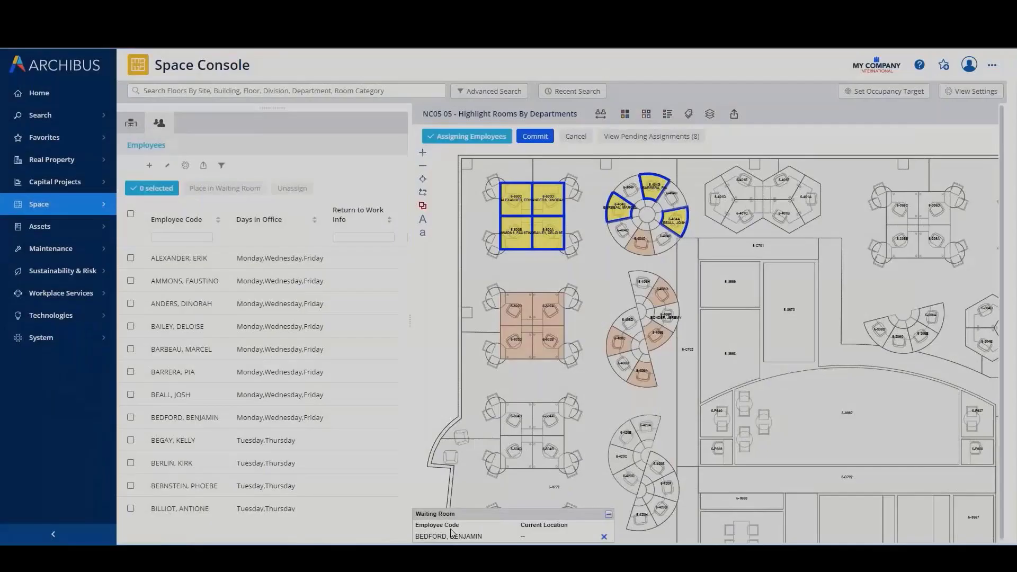
left_click_drag(639, 263, 642, 245)
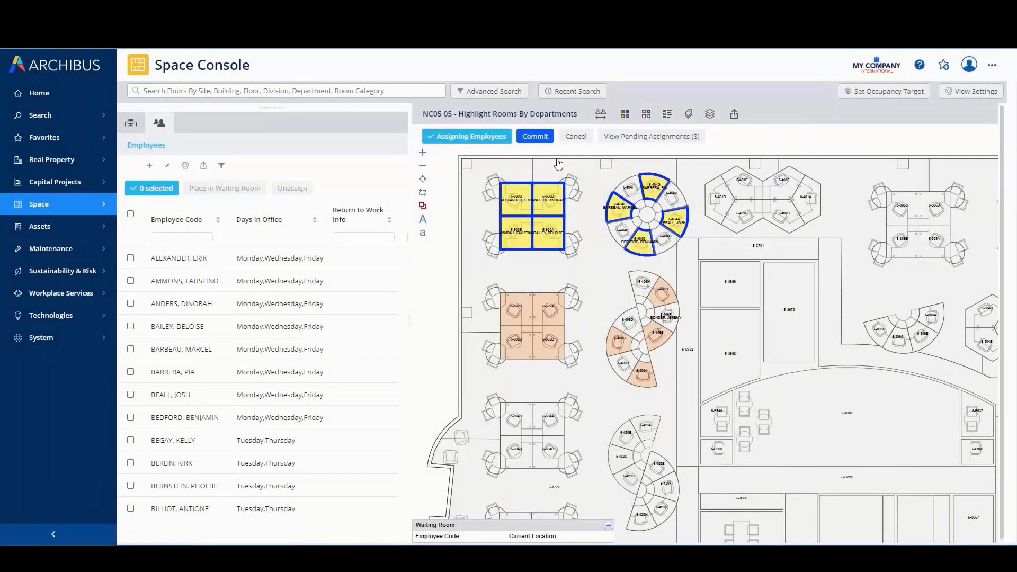
left_click(536, 136)
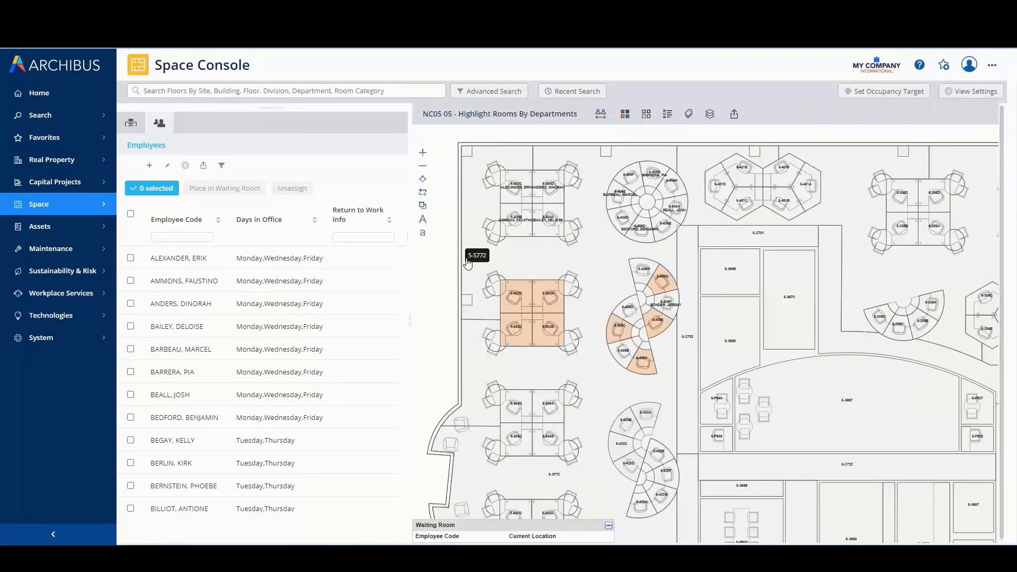
Change the advanced search so that it finds NC05 Claims rooms vacant on Tuesday and Thursday
left_click(509, 93)
left_click(413, 325)
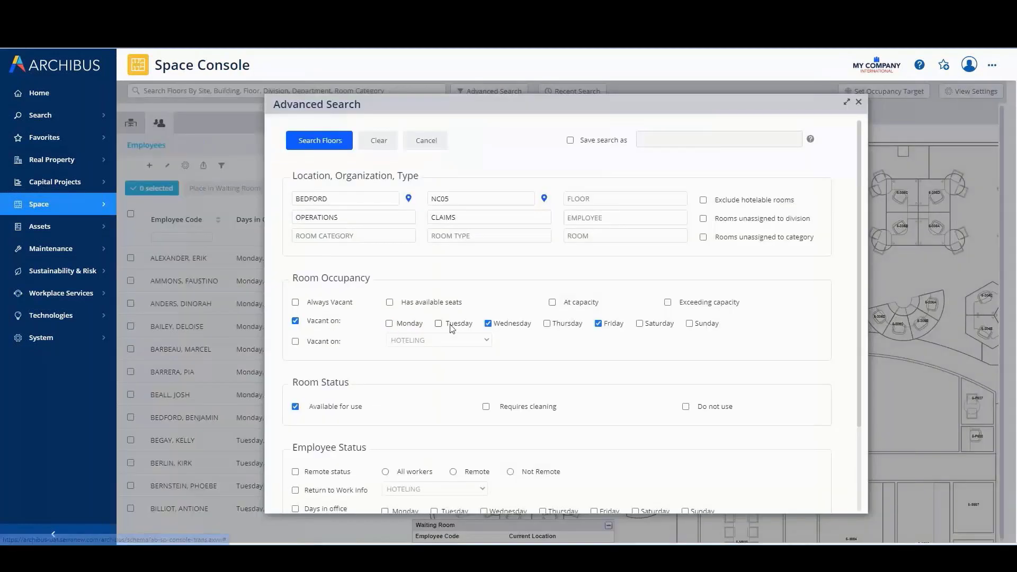
left_click(488, 325)
left_click(546, 324)
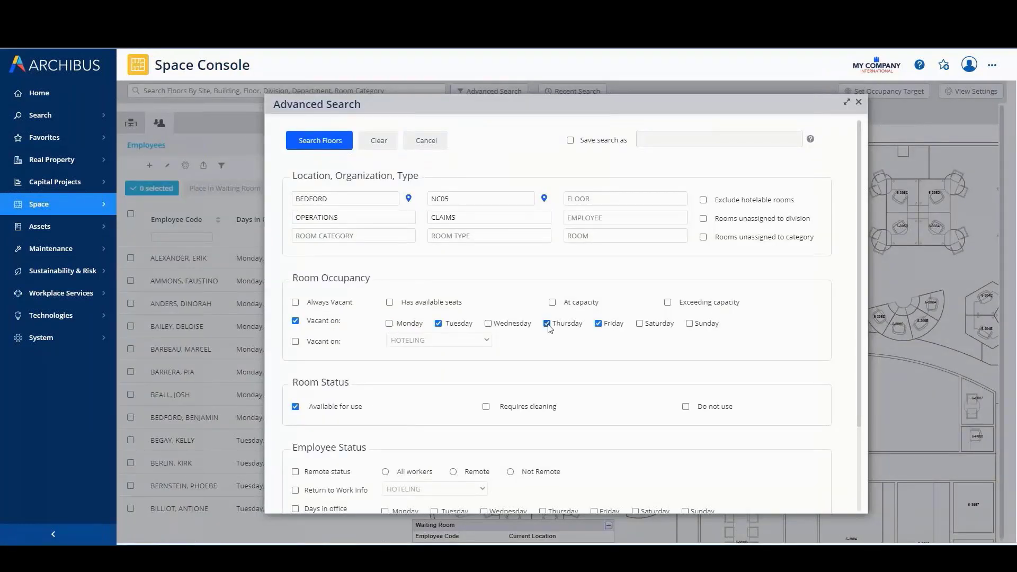
left_click(332, 142)
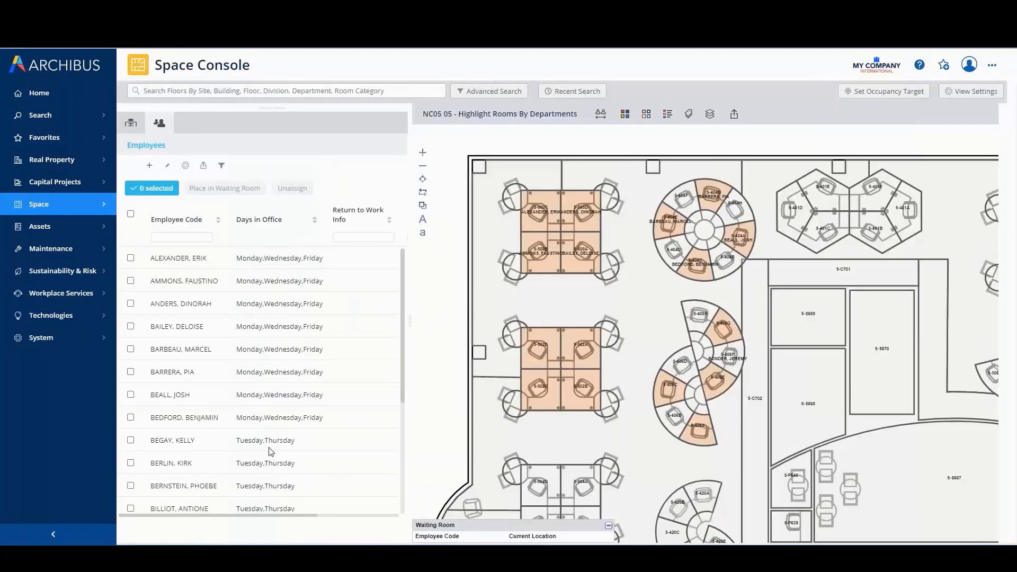
Select the eight employees whose days in office are Tuesday and Thursday and place them in the waiting room
left_click_drag(402, 358, 400, 440)
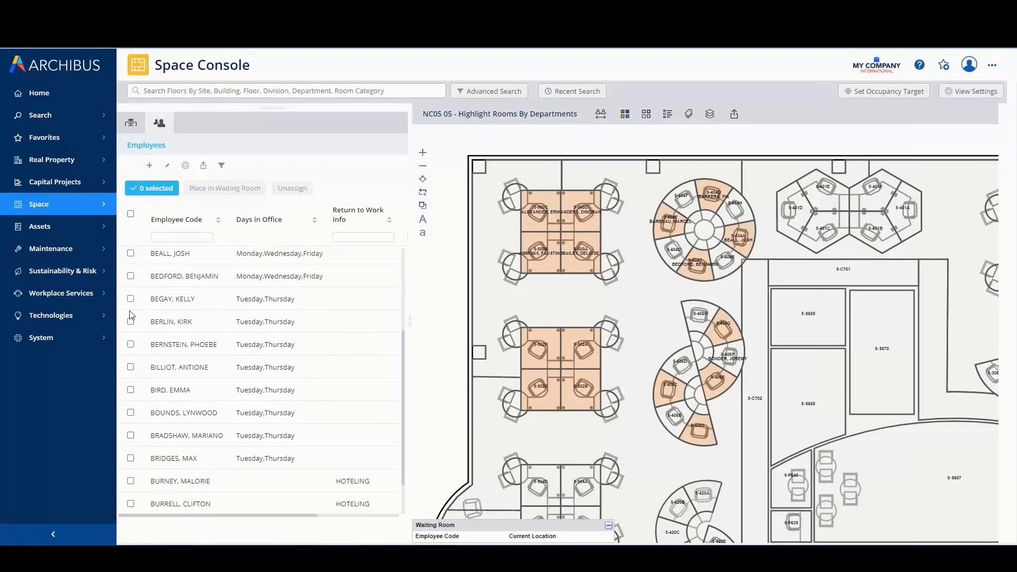
left_click(130, 299)
left_click(130, 321)
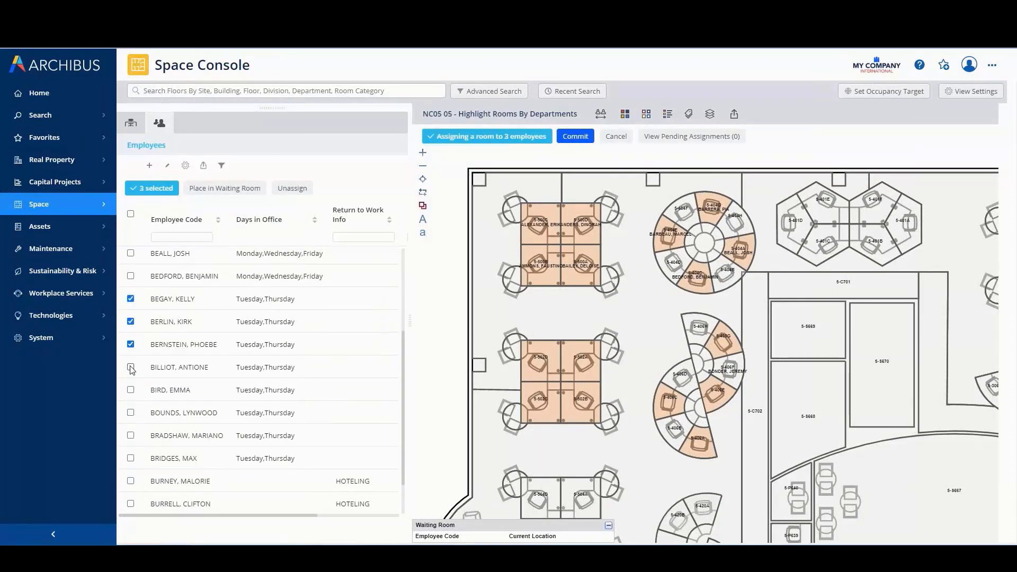
left_click(130, 390)
left_click(131, 413)
left_click(130, 459)
left_click(226, 190)
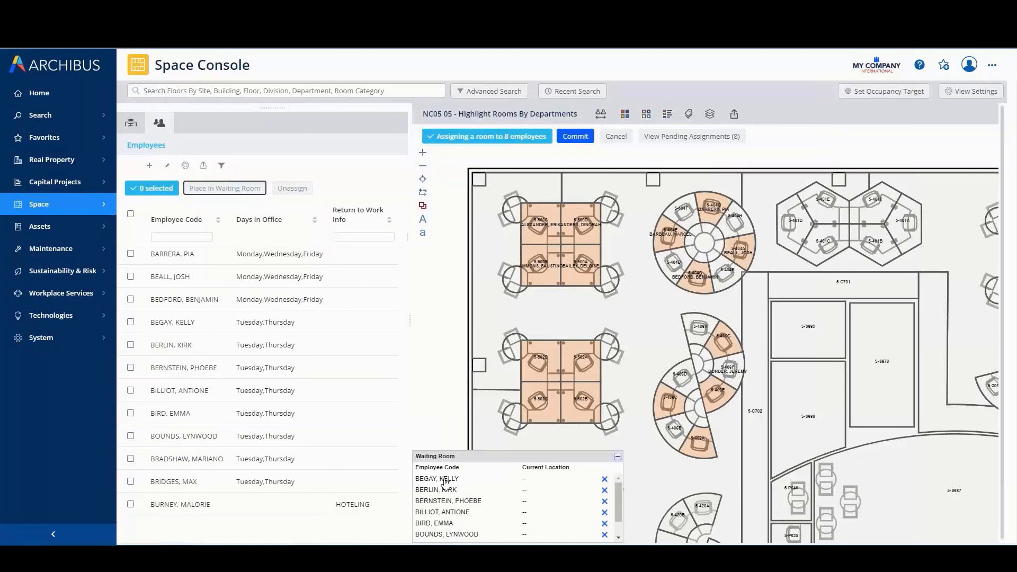
Assign the eight Tuesday and Thursday employees to the desks shared with the Monday, Wednesday and Friday employees, and commit
left_click_drag(443, 479, 532, 239)
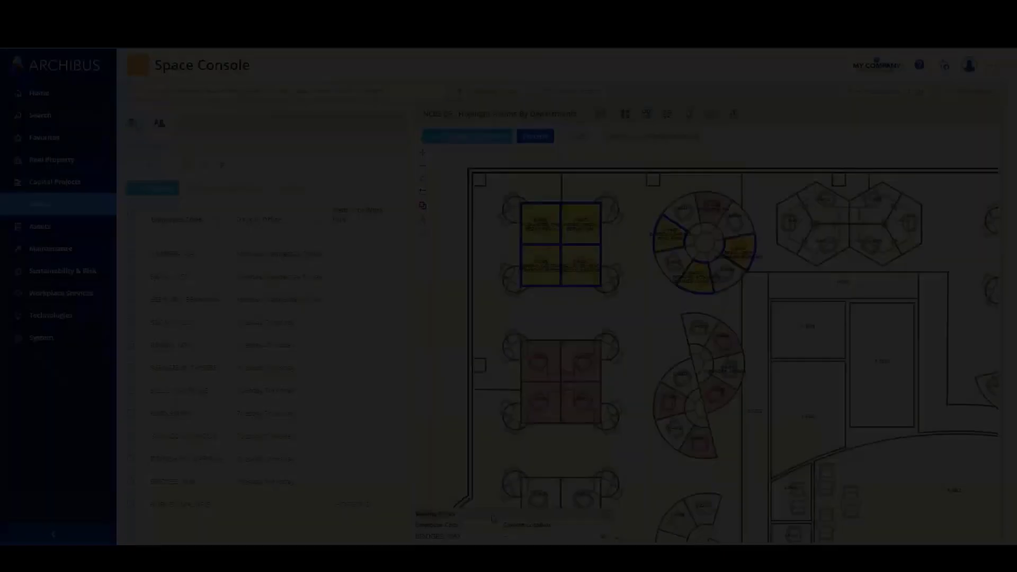
left_click_drag(493, 518, 709, 221)
left_click(541, 139)
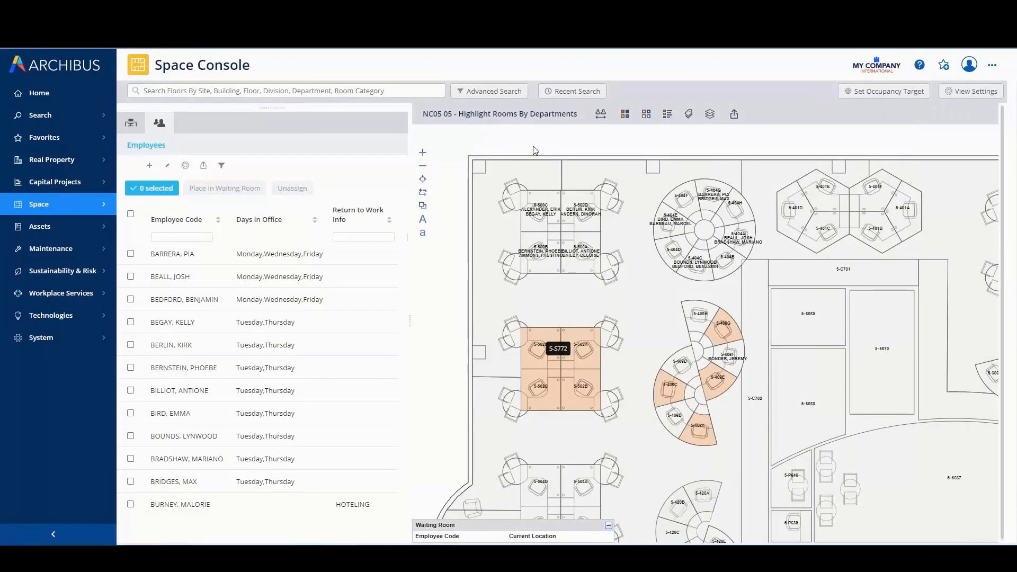
Restrict the floor search to NC05 Claims rooms that are always vacant
left_click(495, 95)
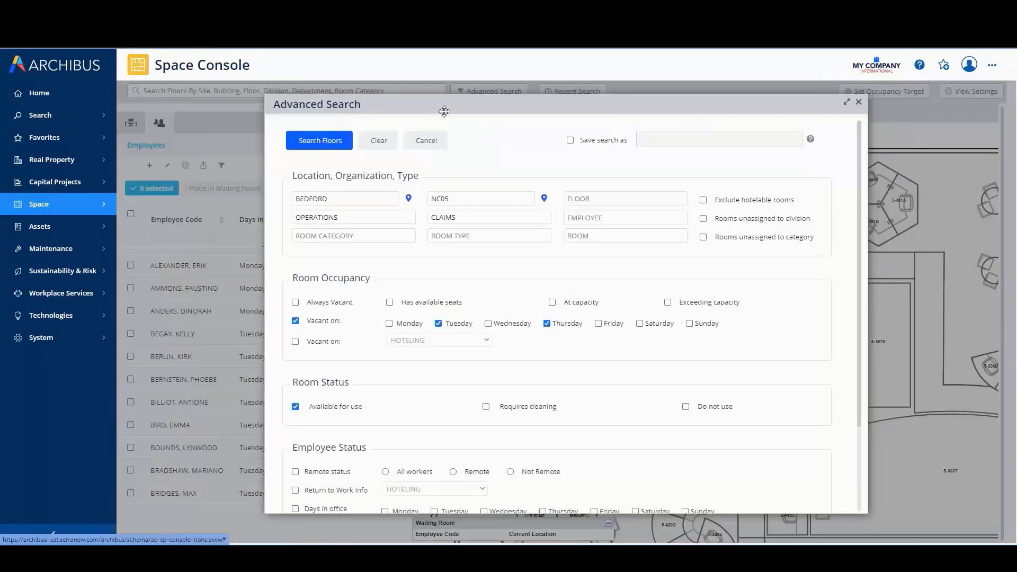
left_click(296, 303)
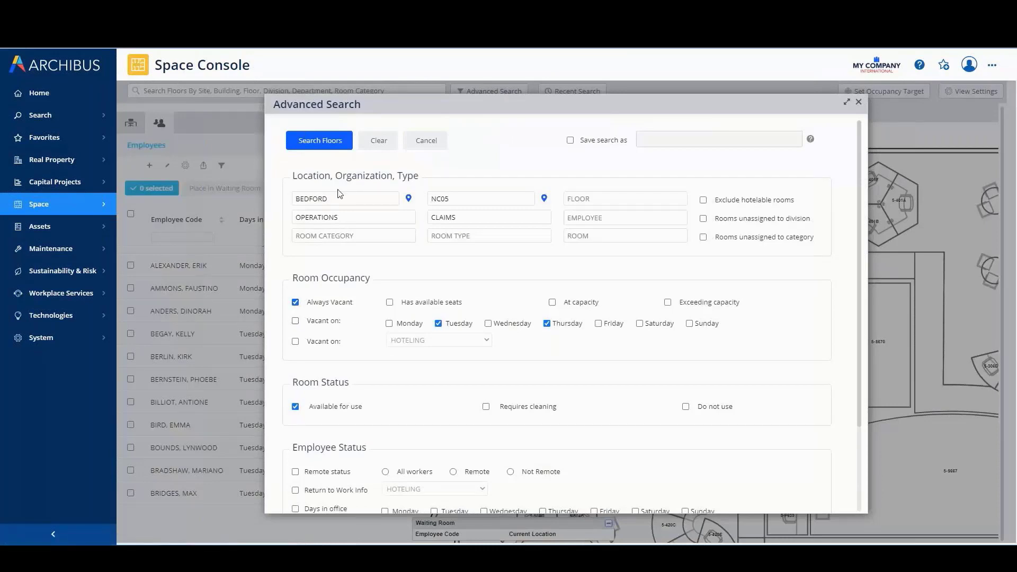
left_click(320, 141)
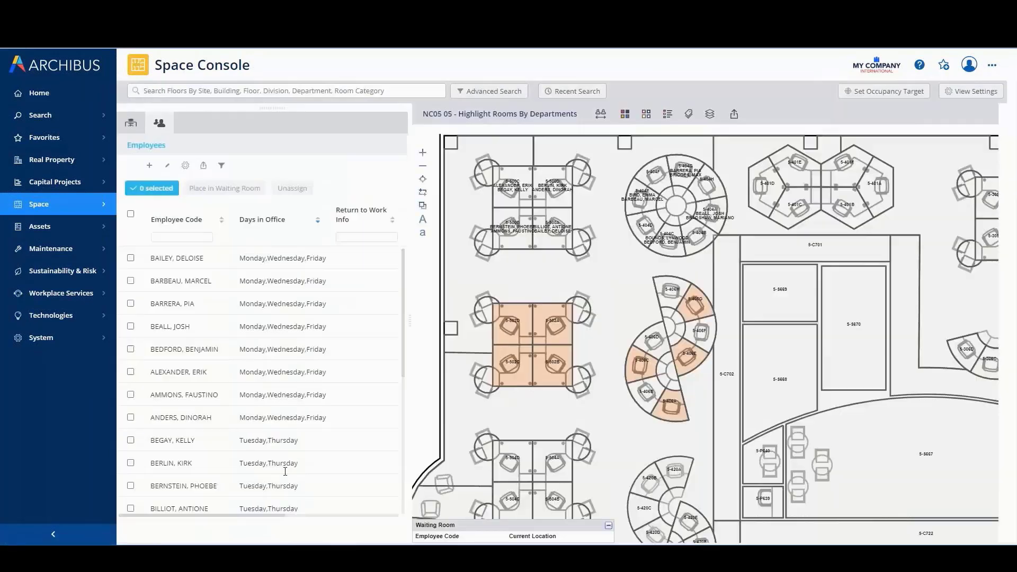
Select the four employees whose return to work info is PHASE 1 and place them in the waiting room
scroll(270, 506, "down", 5)
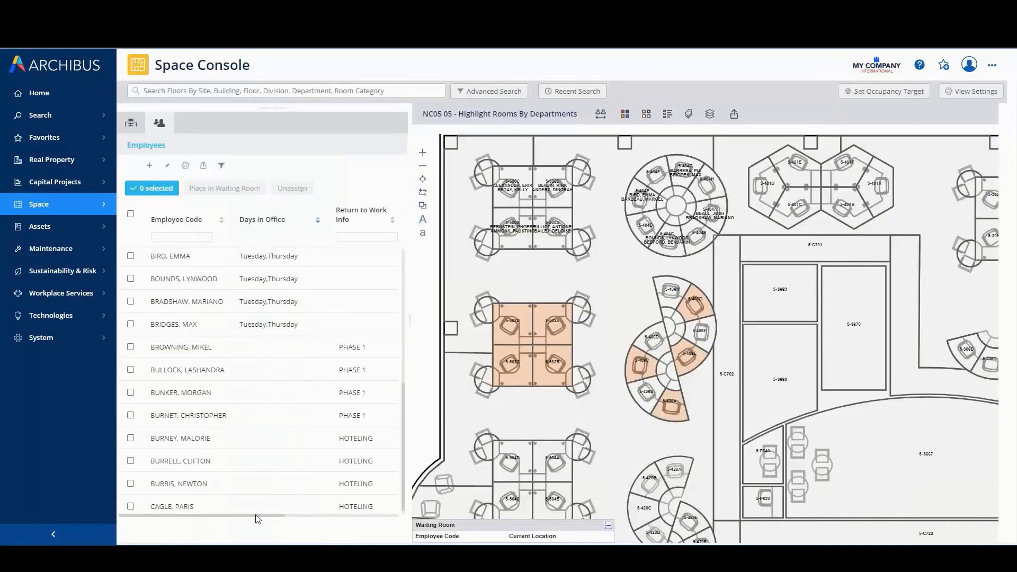
left_click(130, 347)
left_click(130, 370)
left_click(130, 392)
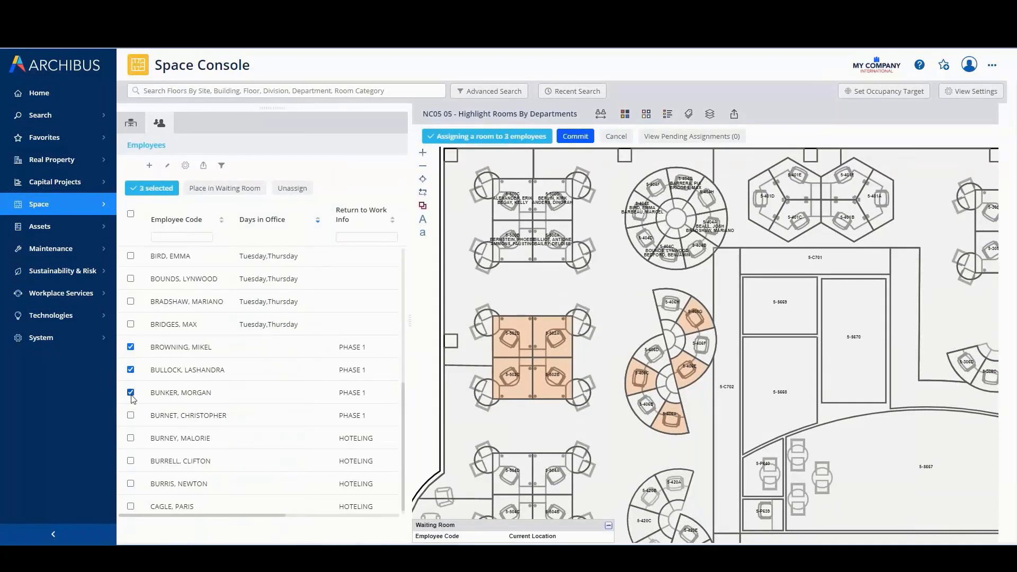
left_click(243, 188)
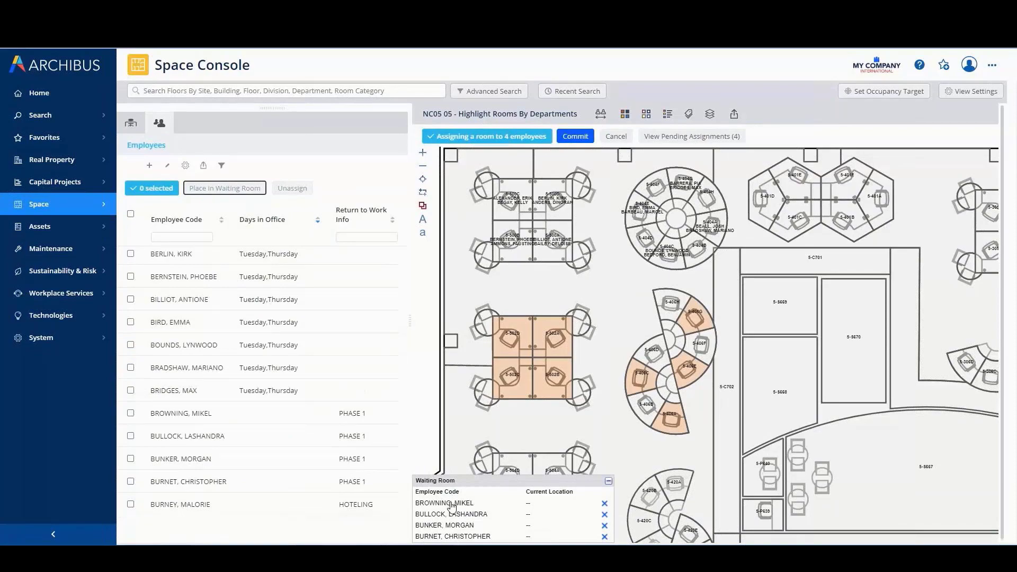
Assign the four PHASE 1 employees to the highlighted four-desk cluster, one per desk, and commit the assignments
left_click_drag(451, 504, 510, 356)
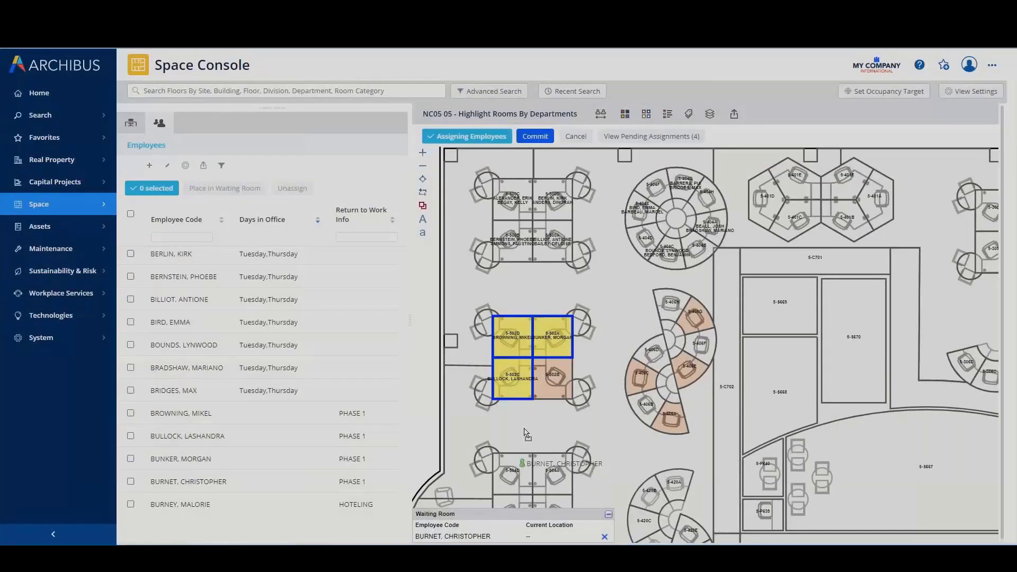
left_click_drag(544, 381, 548, 384)
left_click(531, 139)
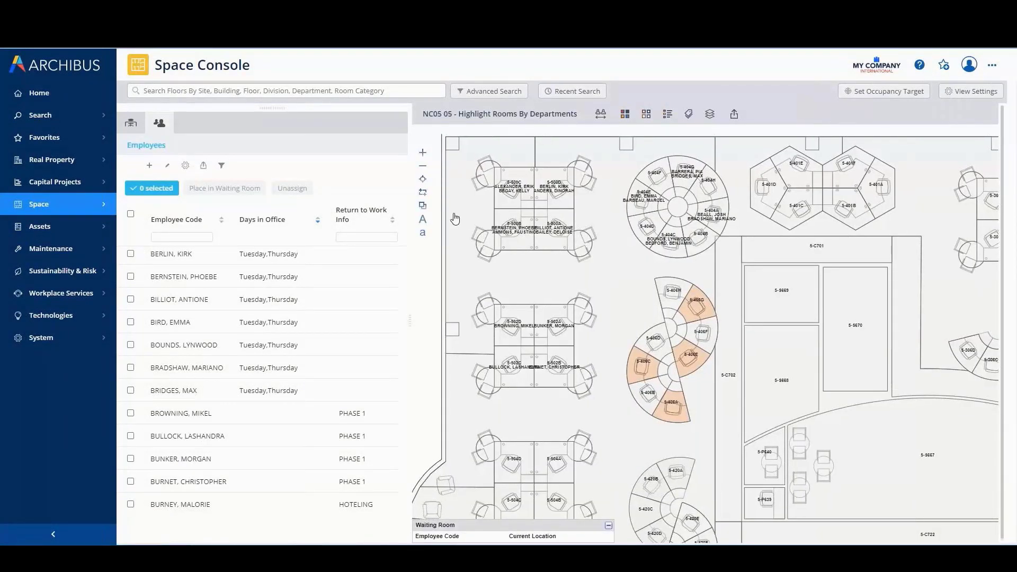
Select the remaining vacant rooms 5-406A, 5-406C, 5-406E and 5-406G on the plan and make them hotelable
left_click(699, 309)
left_click(689, 367)
left_click(653, 378)
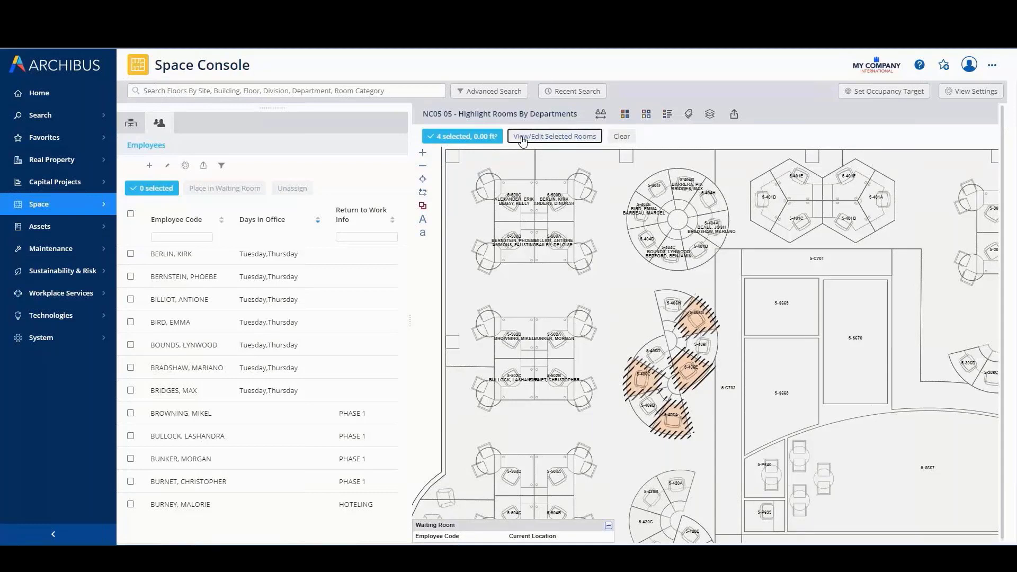
left_click(523, 138)
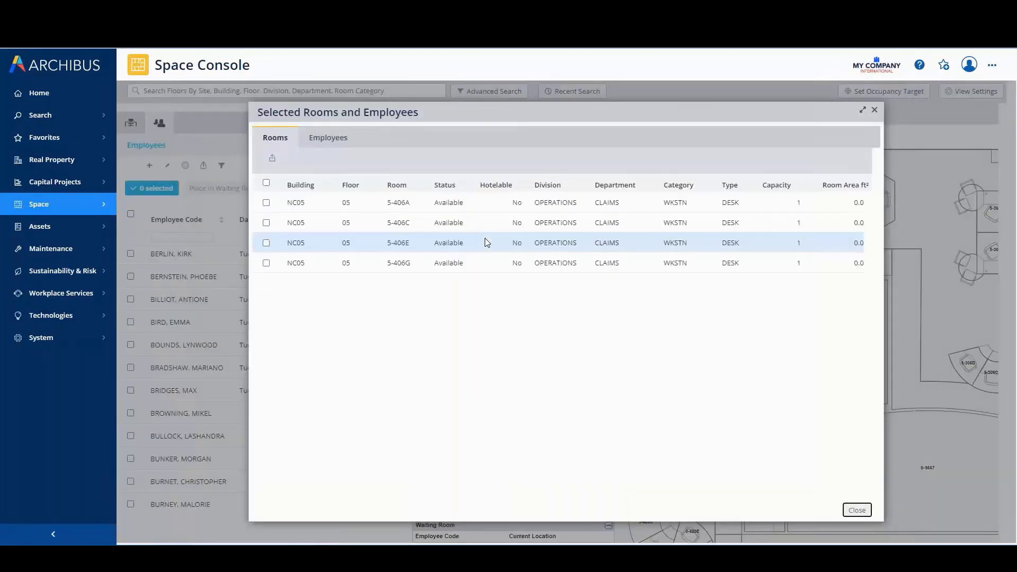
left_click(265, 183)
left_click(539, 351)
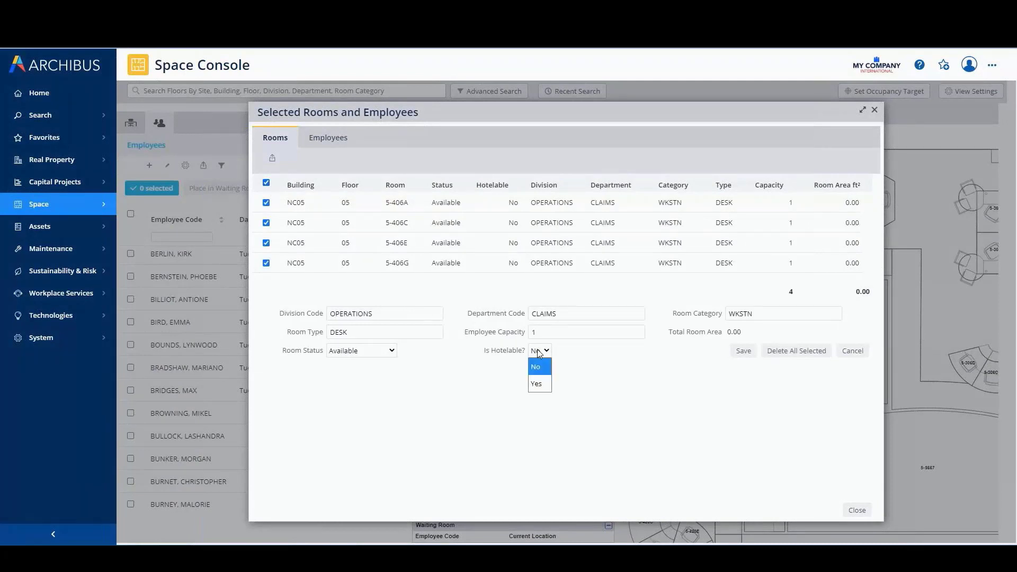
left_click(540, 384)
left_click(734, 352)
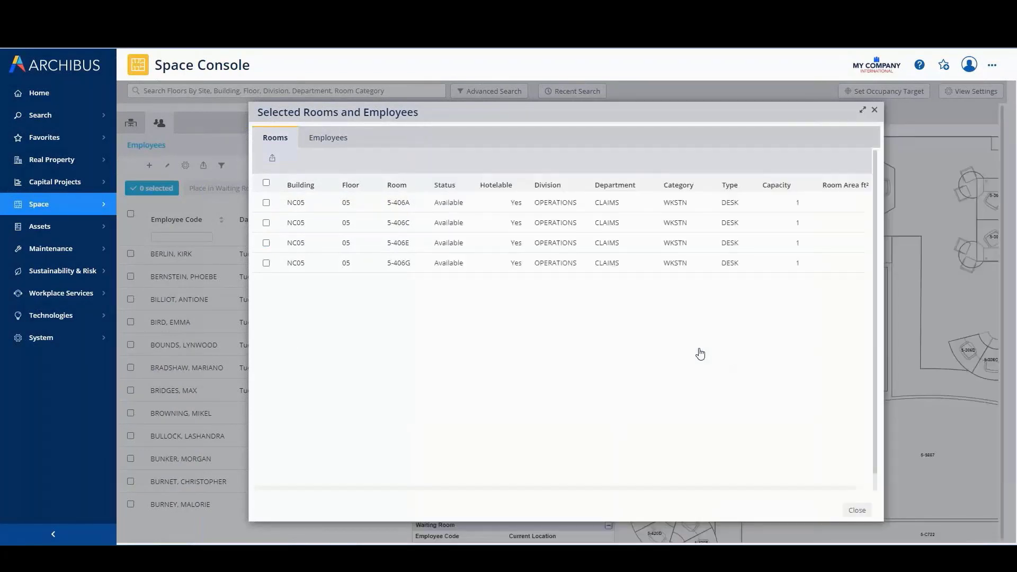
left_click(855, 510)
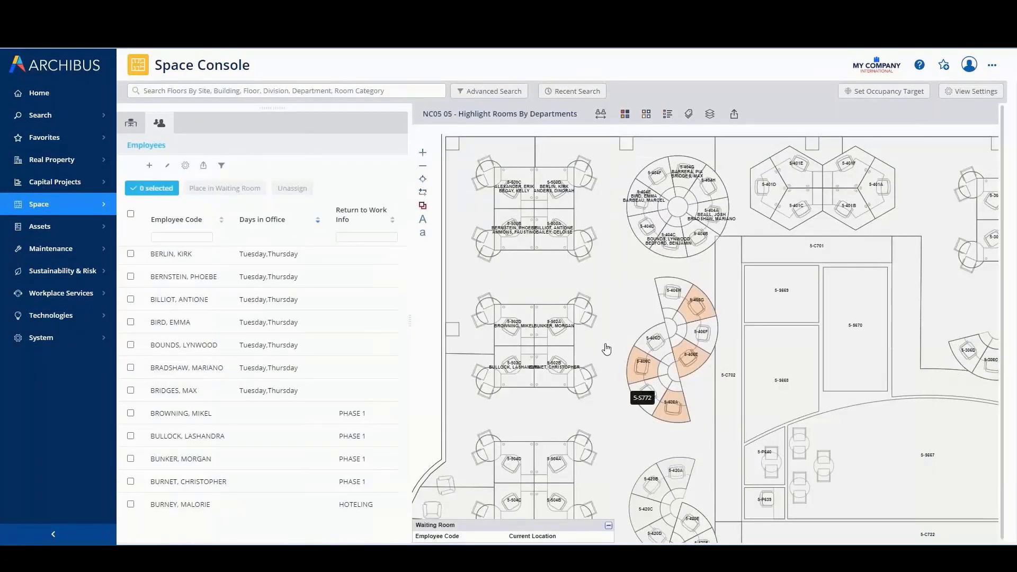
Search NC05 Claims for employees whose return to work info is PHASE 1, without the always vacant restriction
left_click(493, 93)
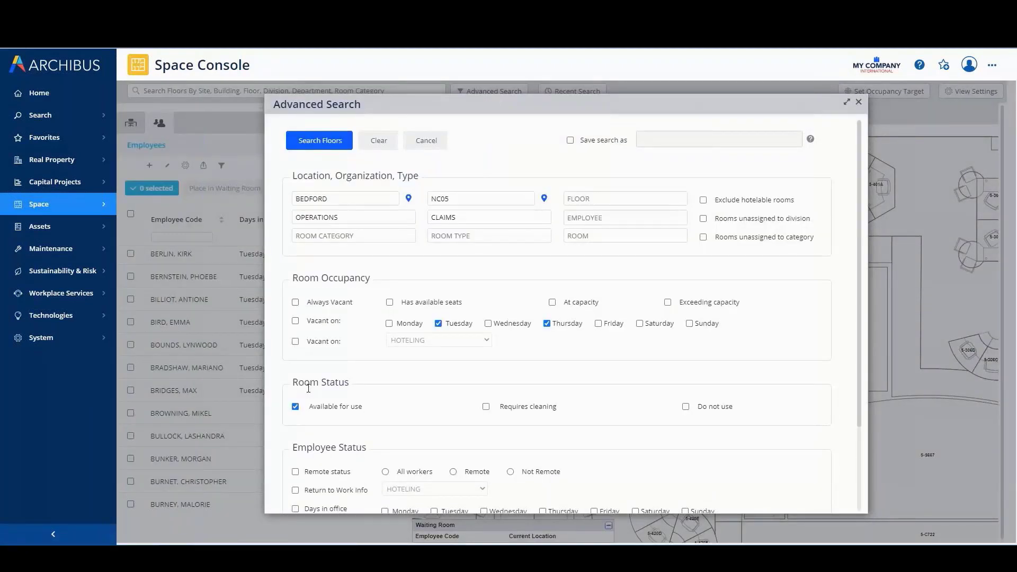
scroll(306, 390, "down", 1)
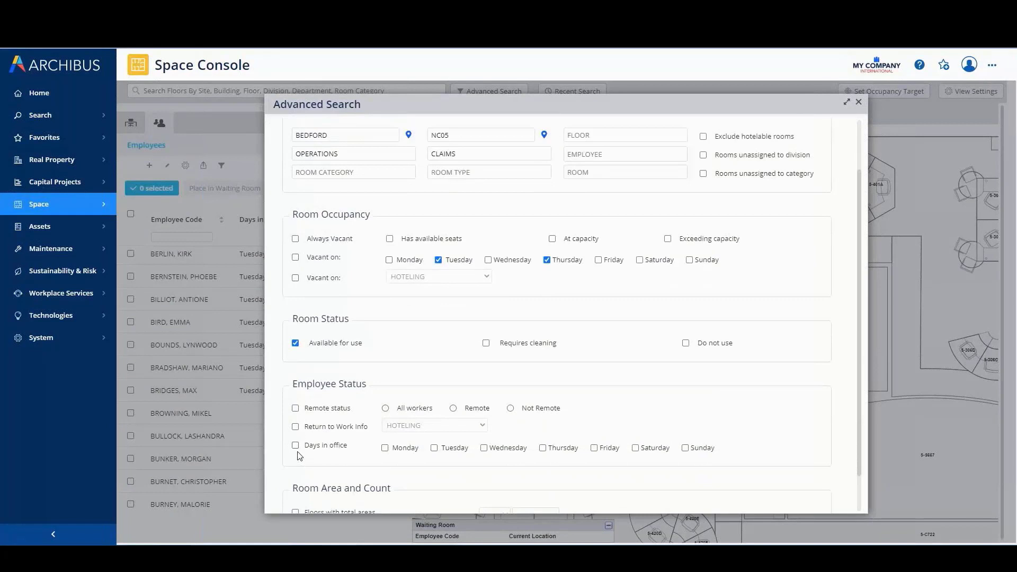
left_click(296, 427)
left_click(434, 427)
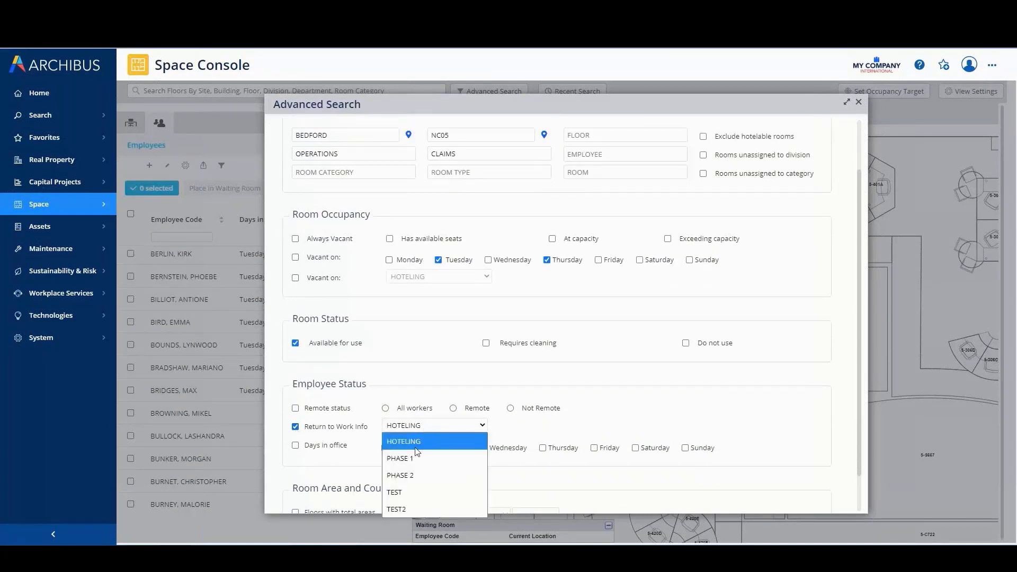
left_click(409, 456)
scroll(371, 264, "up", 1)
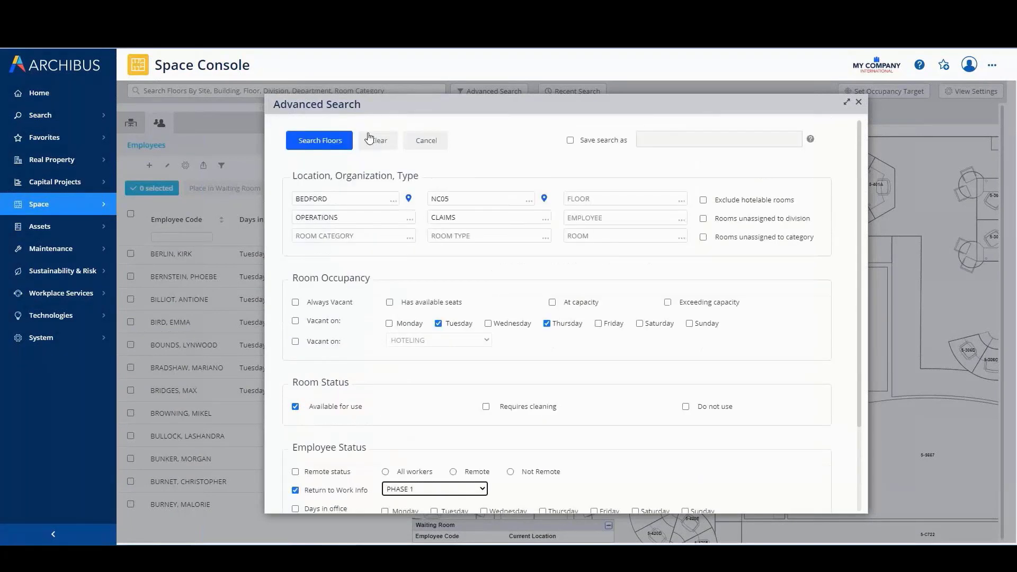
left_click(328, 146)
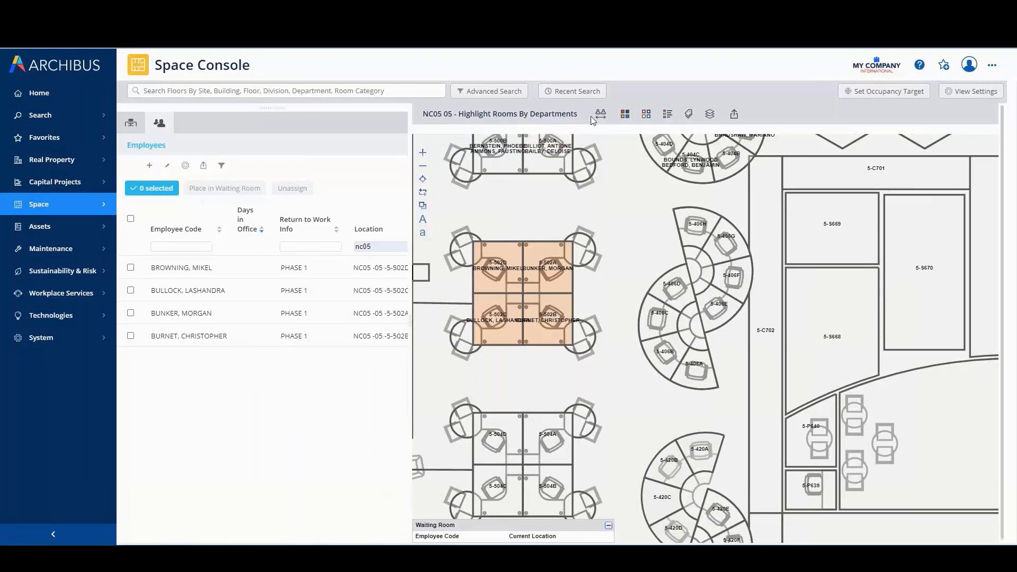
Replace the return to work criterion with days in office on Monday and Wednesday and run the floor search
left_click(507, 93)
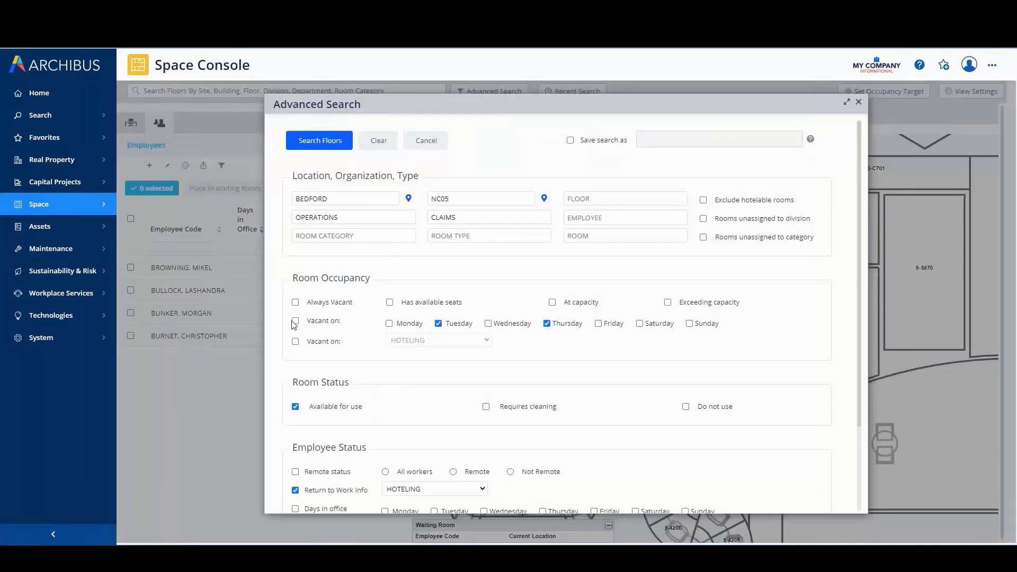
scroll(297, 449, "down", 1)
left_click(296, 448)
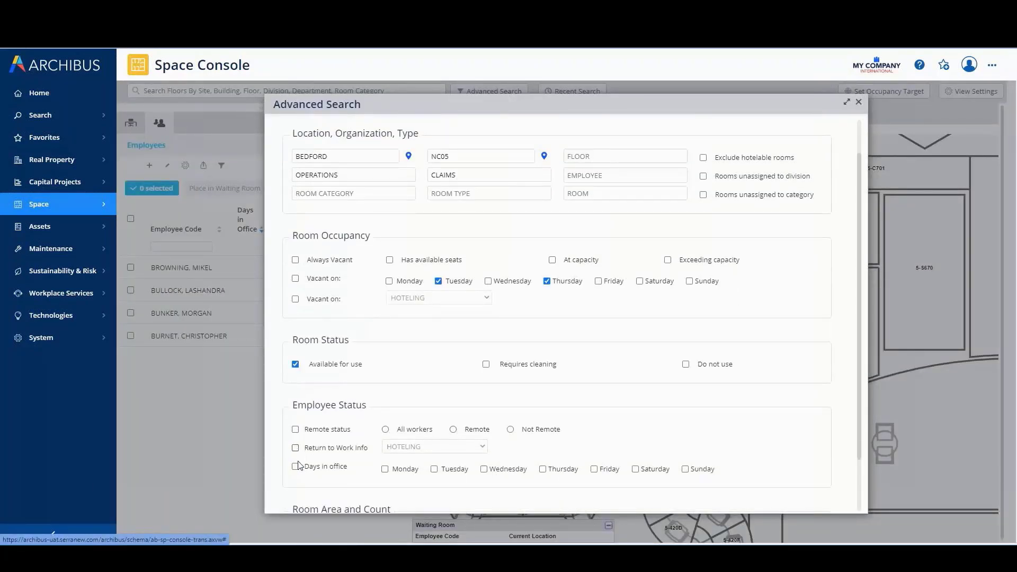
left_click(295, 466)
left_click(386, 470)
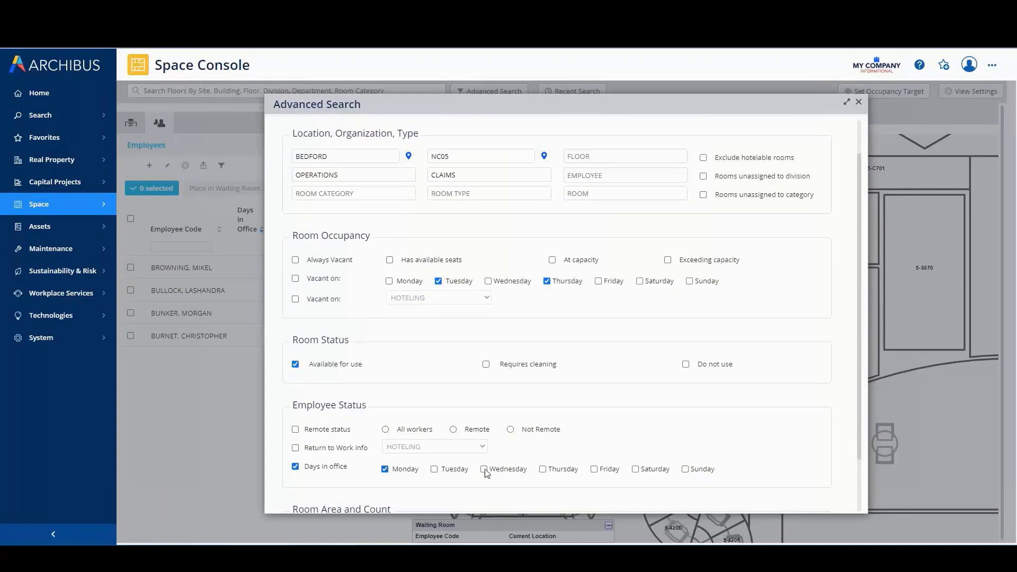
left_click(484, 470)
scroll(424, 227, "up", 1)
left_click(329, 140)
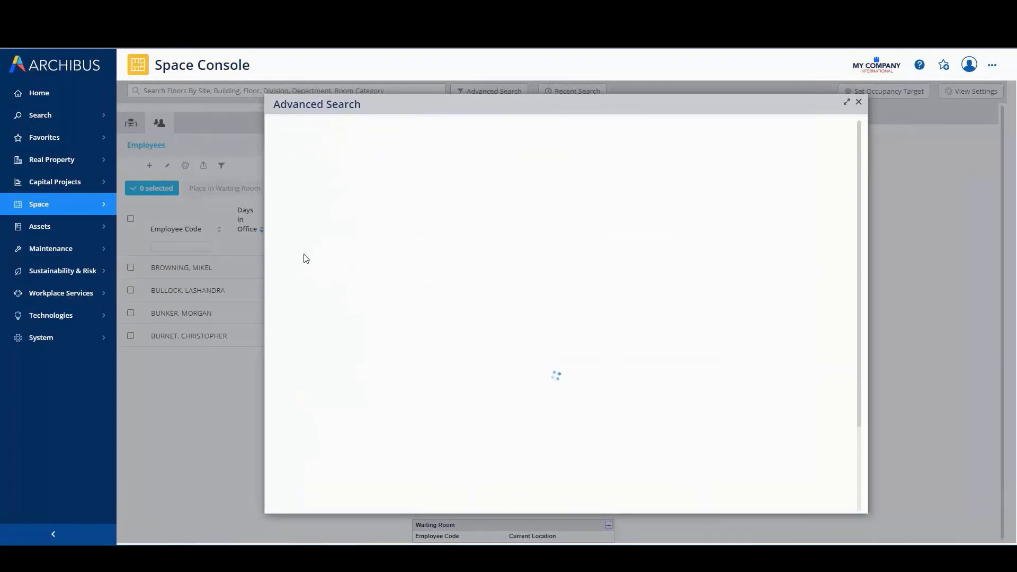